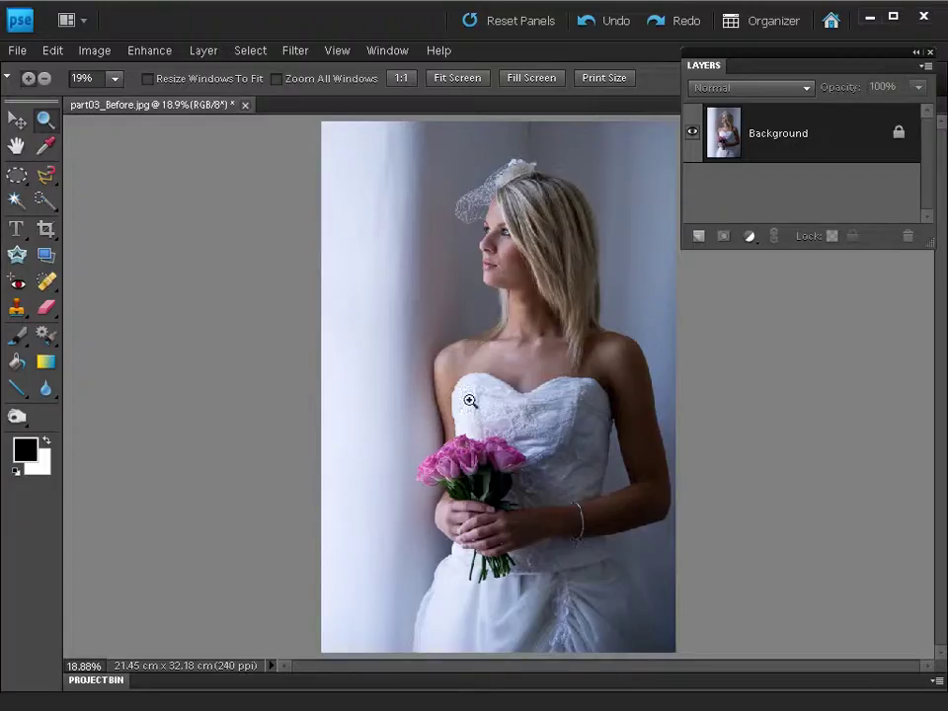
Apply Shadows/Highlights to the bride photo with Lighten Shadows at 0% and Darken Highlights at 11%, comparing the preview off and on.
{"action": "left_click", "coordinate": [152, 55]}
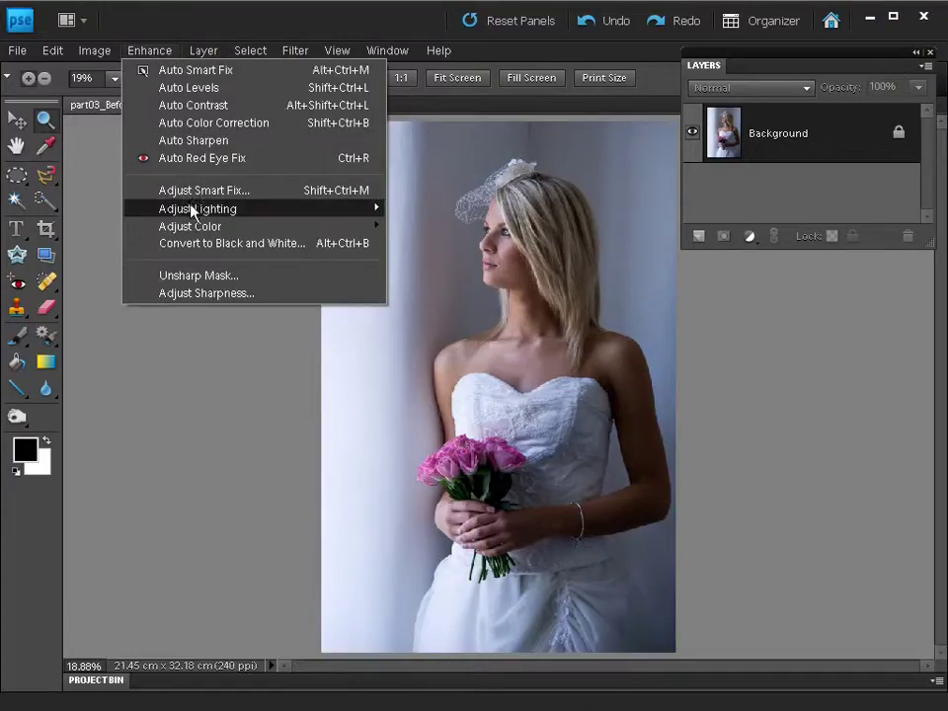
{"action": "mouse_move", "coordinate": [193, 210]}
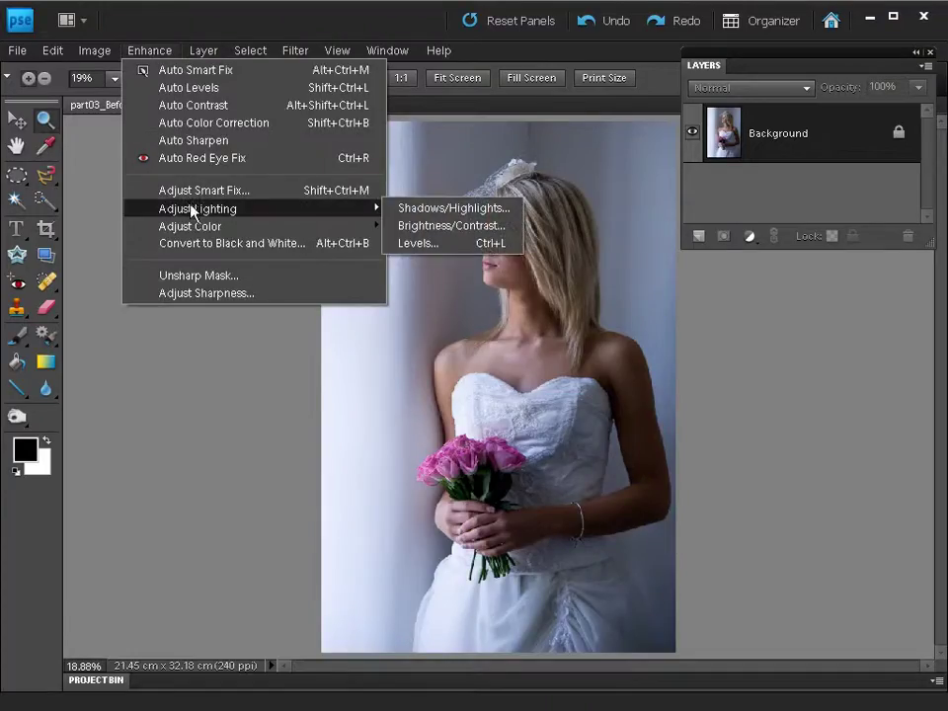
{"action": "left_click", "coordinate": [461, 212]}
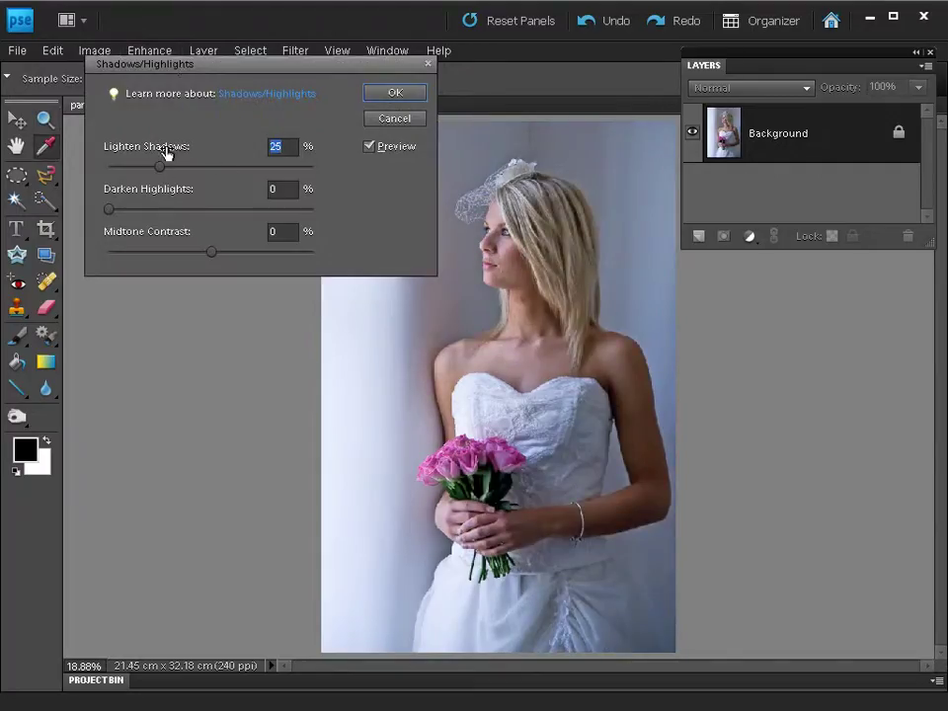
{"action": "left_click_drag", "start_coordinate": [155, 170], "coordinate": [85, 169]}
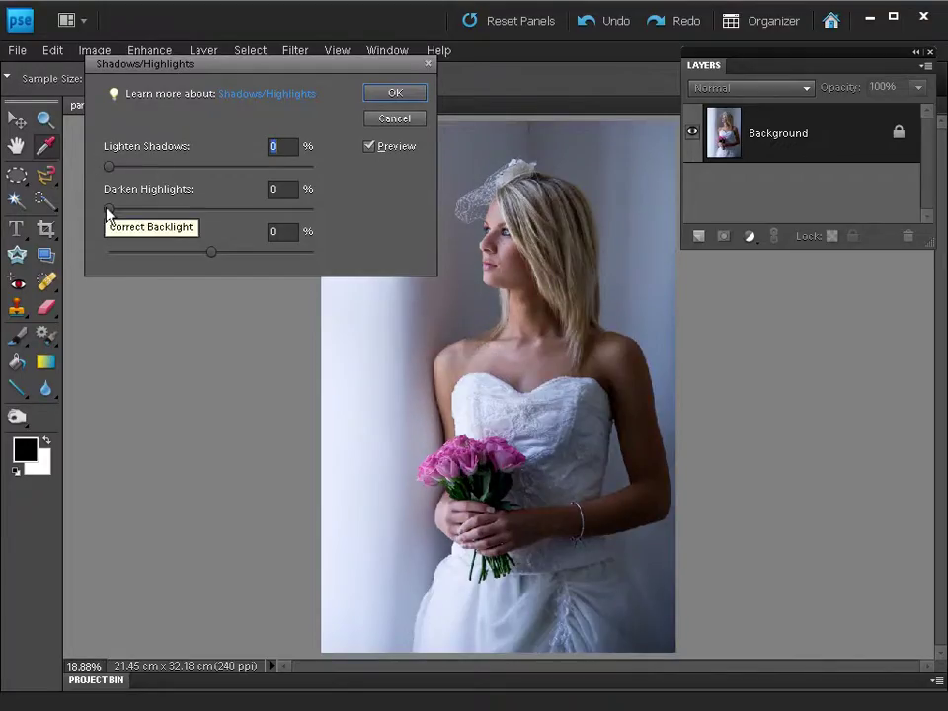
{"action": "left_click_drag", "start_coordinate": [111, 212], "coordinate": [133, 212]}
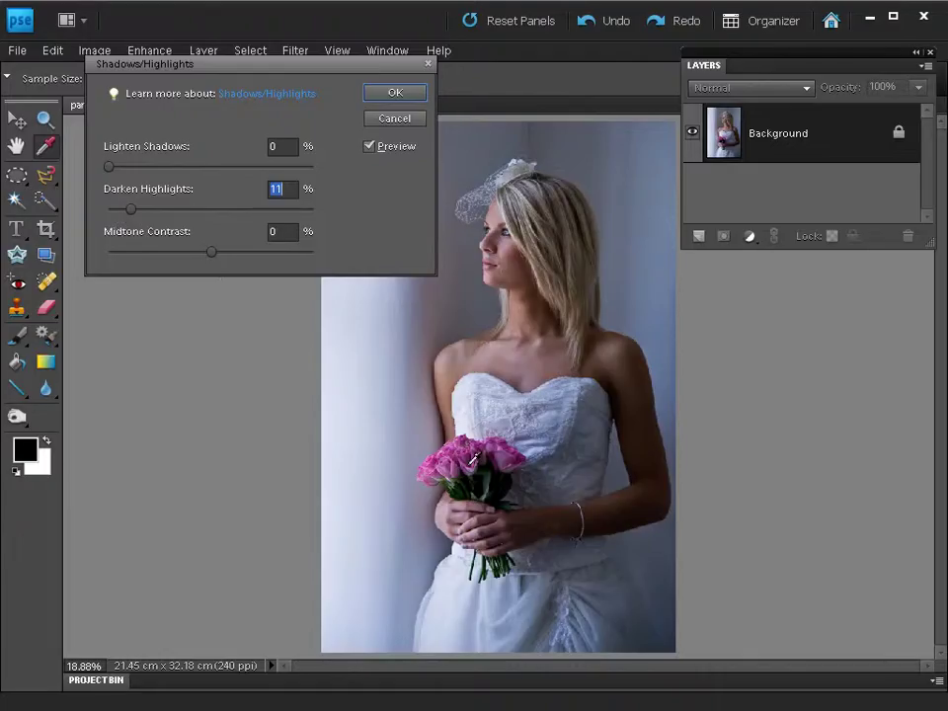
{"action": "left_click", "coordinate": [368, 148]}
{"action": "left_click", "coordinate": [368, 149]}
{"action": "left_click", "coordinate": [401, 94]}
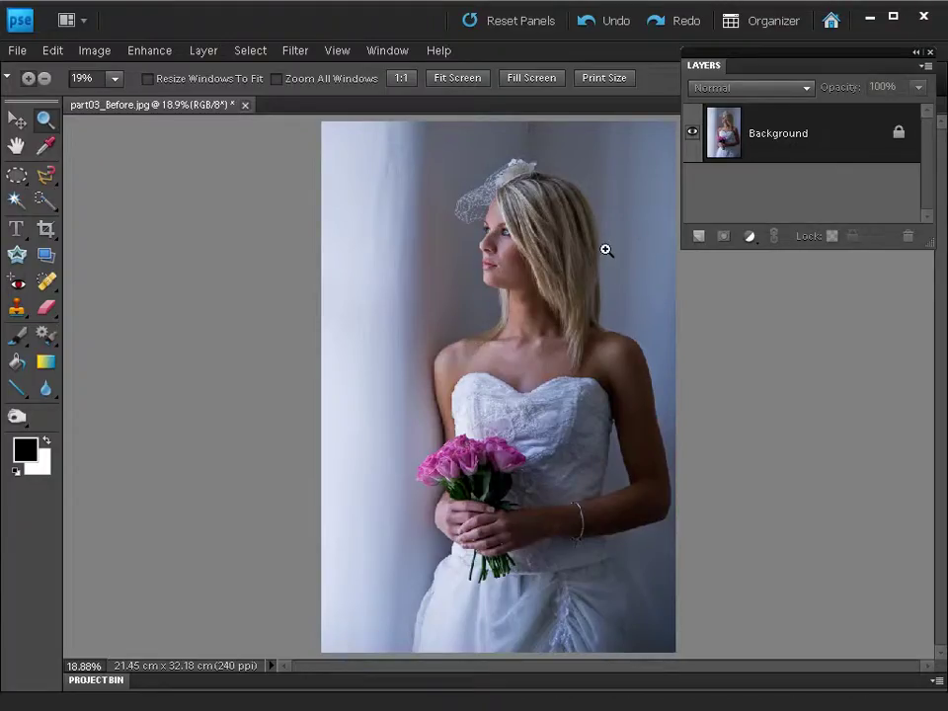
Add a Levels adjustment layer above the background, attach the Adjustments panel below the Layers panel and move both panels together.
{"action": "left_click", "coordinate": [749, 239]}
{"action": "left_click", "coordinate": [754, 320]}
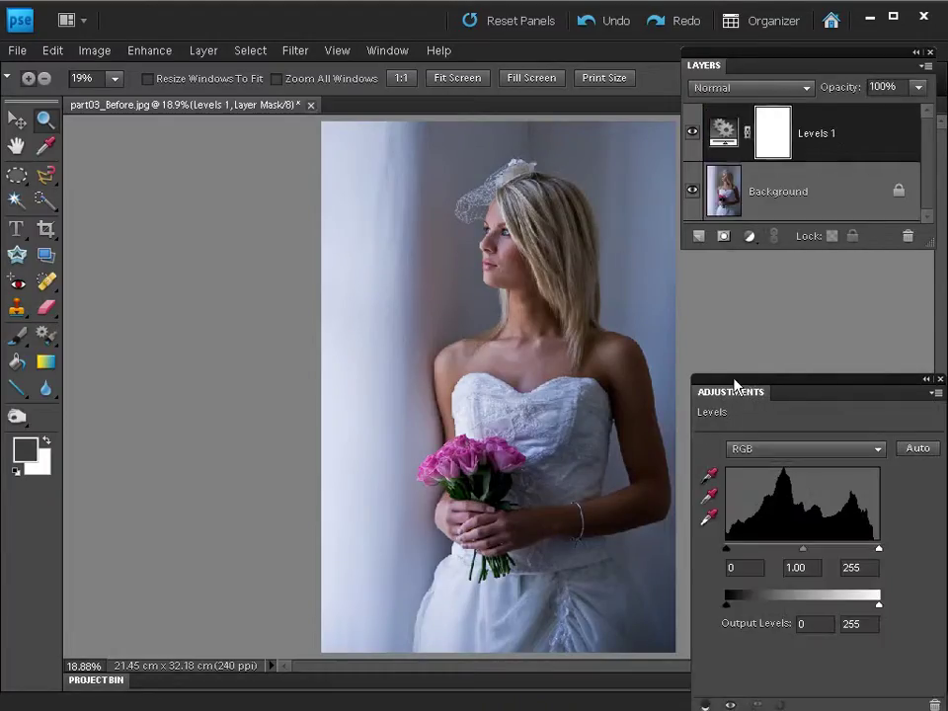
{"action": "left_click_drag", "start_coordinate": [735, 383], "coordinate": [718, 256]}
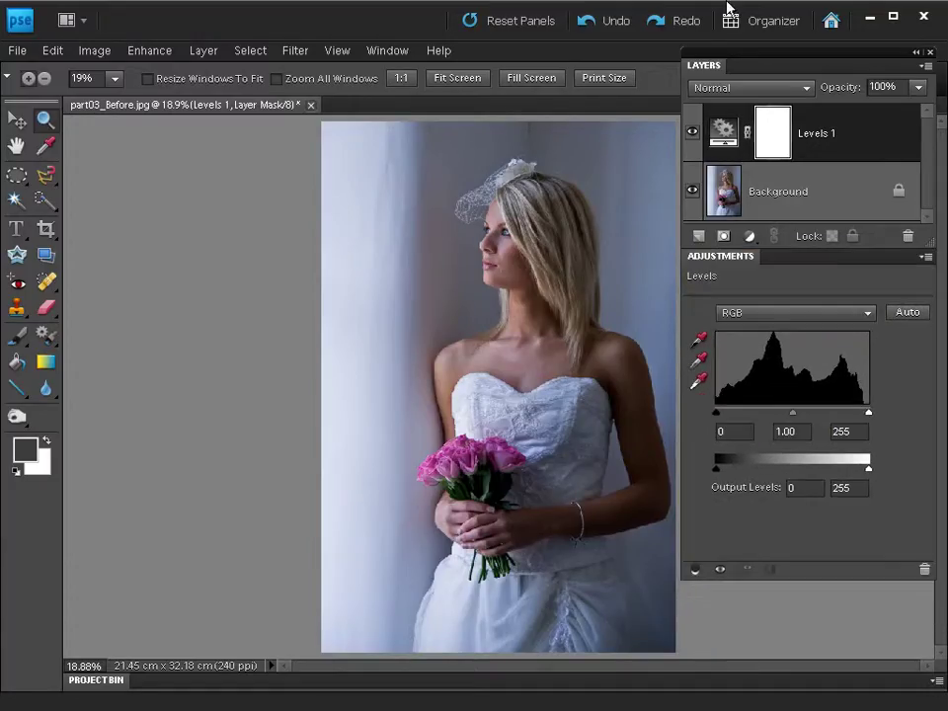
{"action": "left_click_drag", "start_coordinate": [751, 53], "coordinate": [715, 111]}
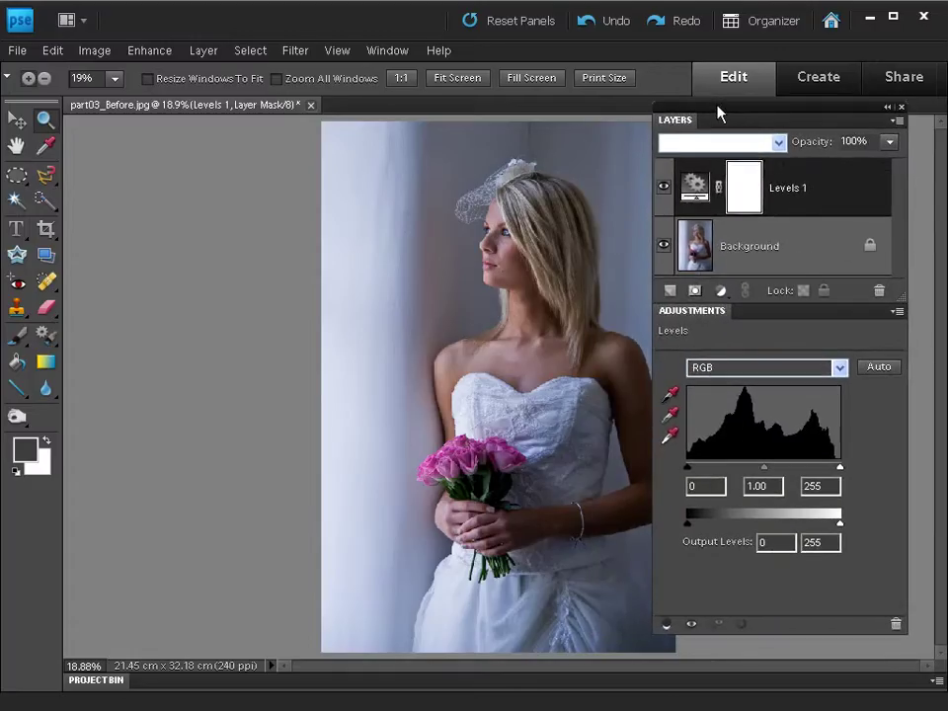
Neutralize the blue cast by sampling the wall beside the bride's hair as Levels gray point, and compare with the layer hidden and shown.
{"action": "left_click", "coordinate": [671, 419]}
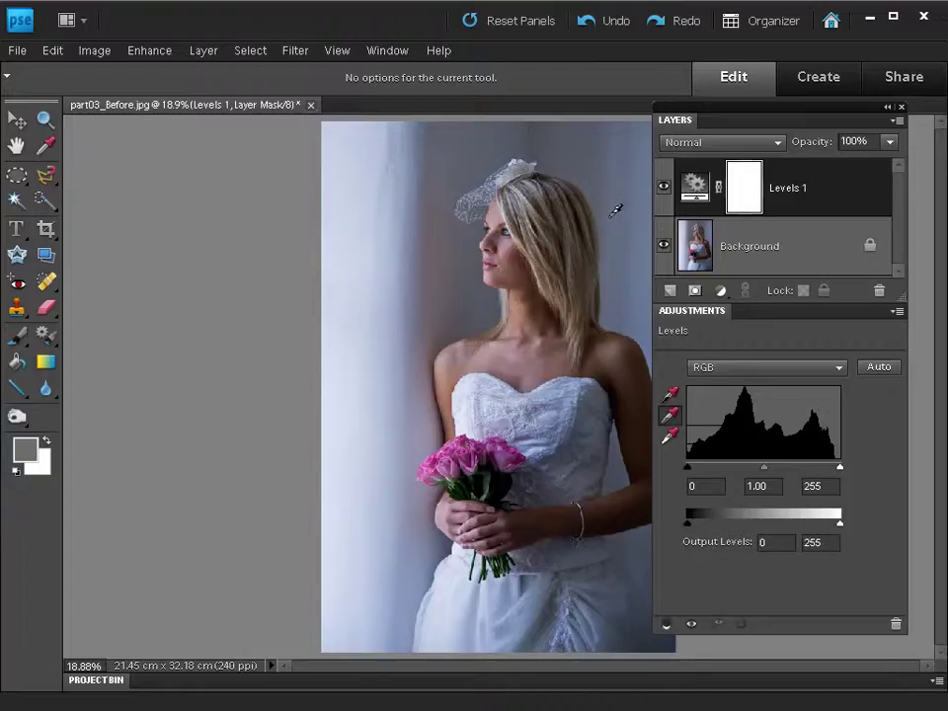
{"action": "left_click", "coordinate": [613, 214]}
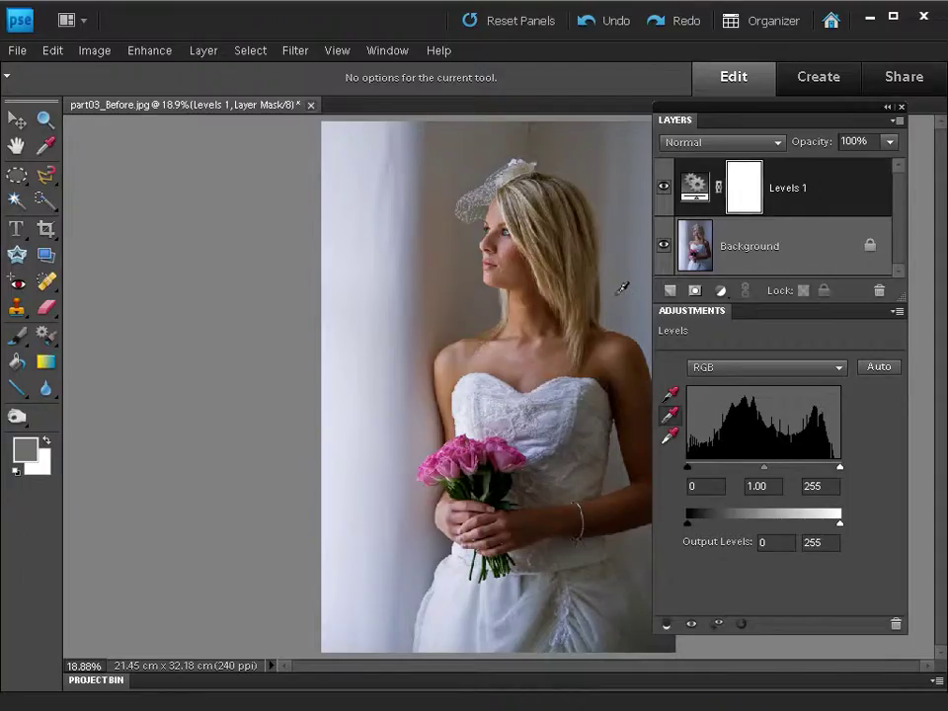
{"action": "left_click", "coordinate": [664, 189]}
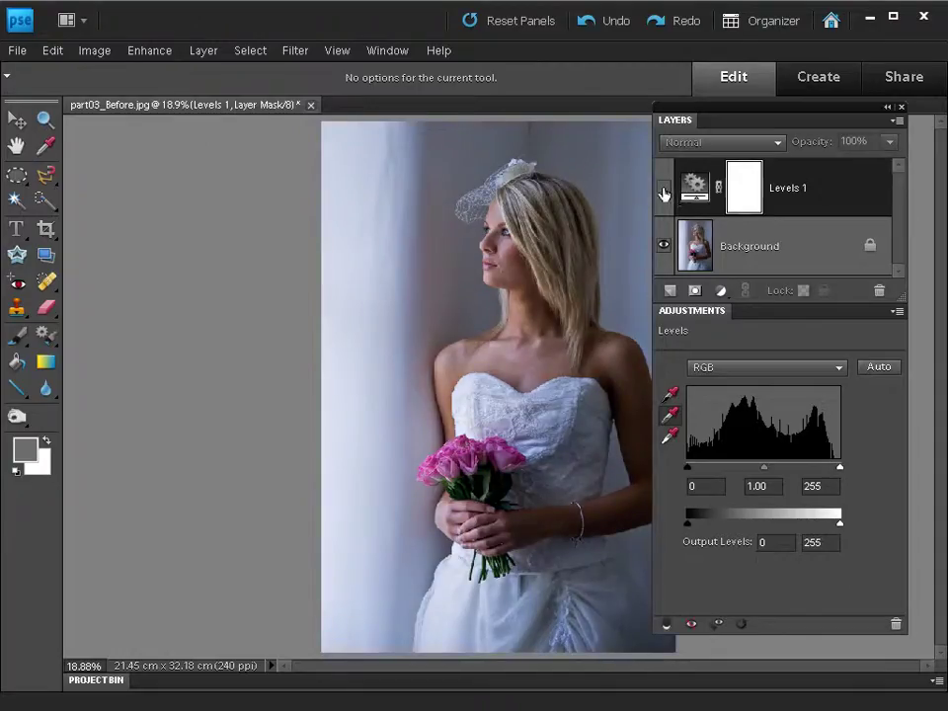
{"action": "left_click", "coordinate": [664, 191]}
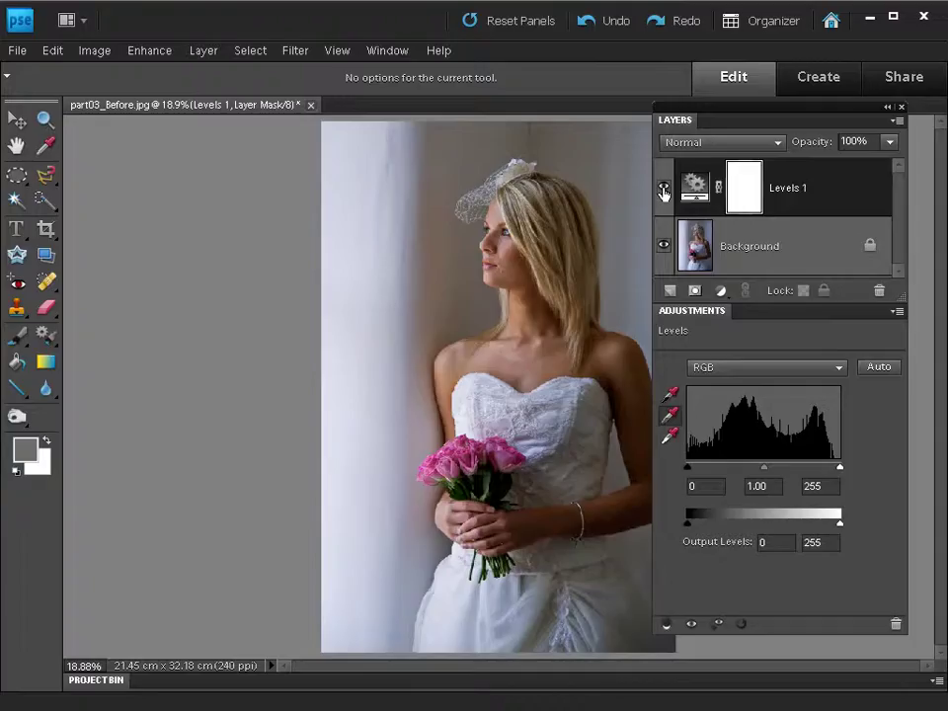
{"action": "key", "text": "z"}
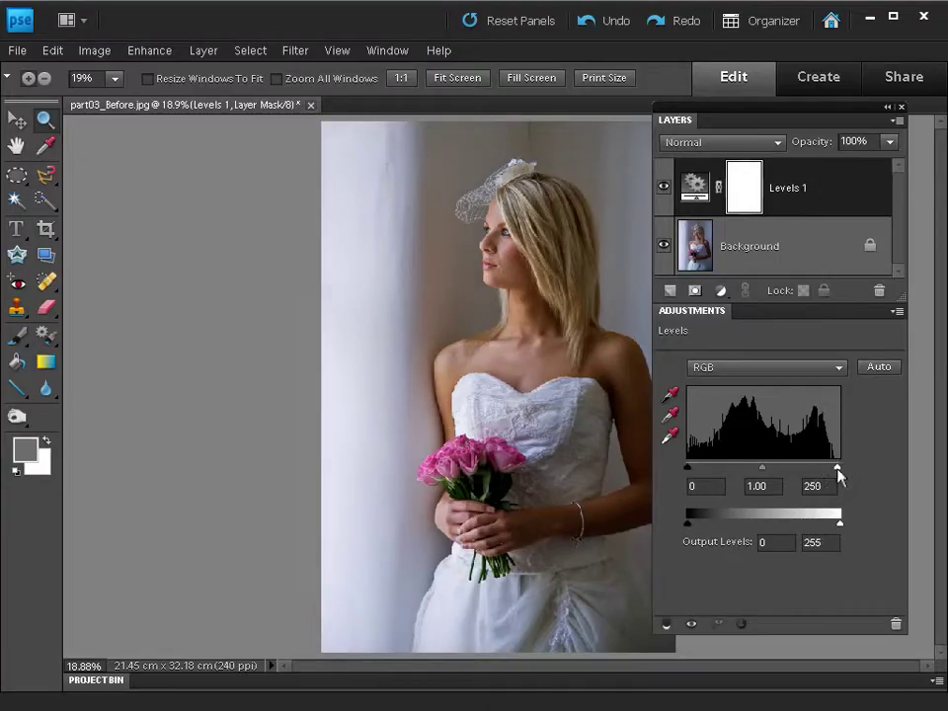
Set the RGB input levels to 3 for shadows, 1.17 for midtones and 246 for highlights.
{"action": "left_click_drag", "start_coordinate": [841, 469], "coordinate": [836, 470]}
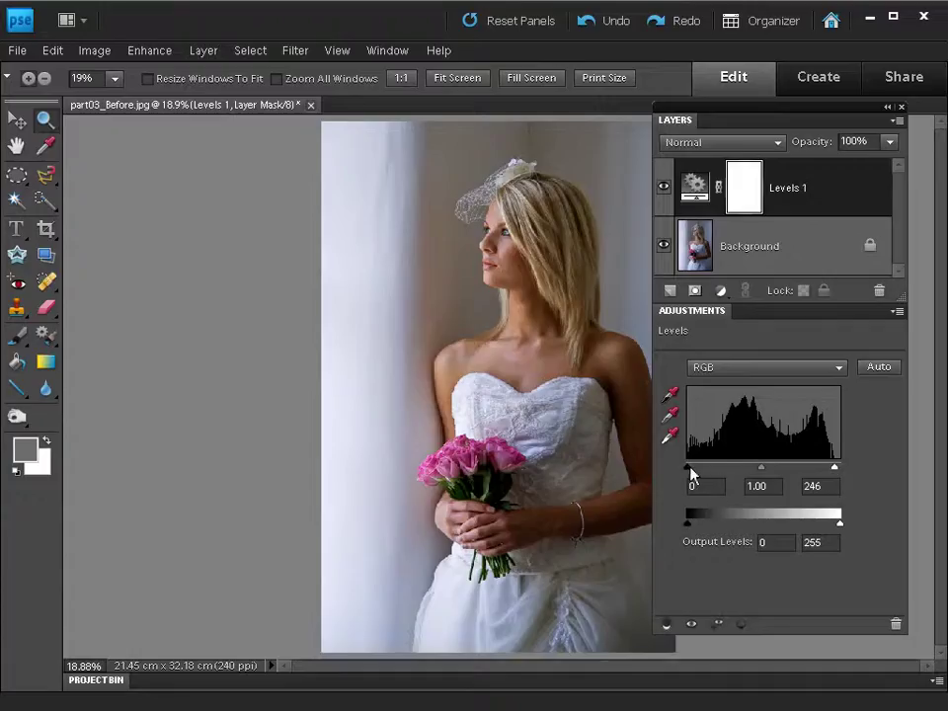
{"action": "left_click_drag", "start_coordinate": [687, 470], "coordinate": [691, 469]}
{"action": "left_click_drag", "start_coordinate": [762, 469], "coordinate": [756, 470]}
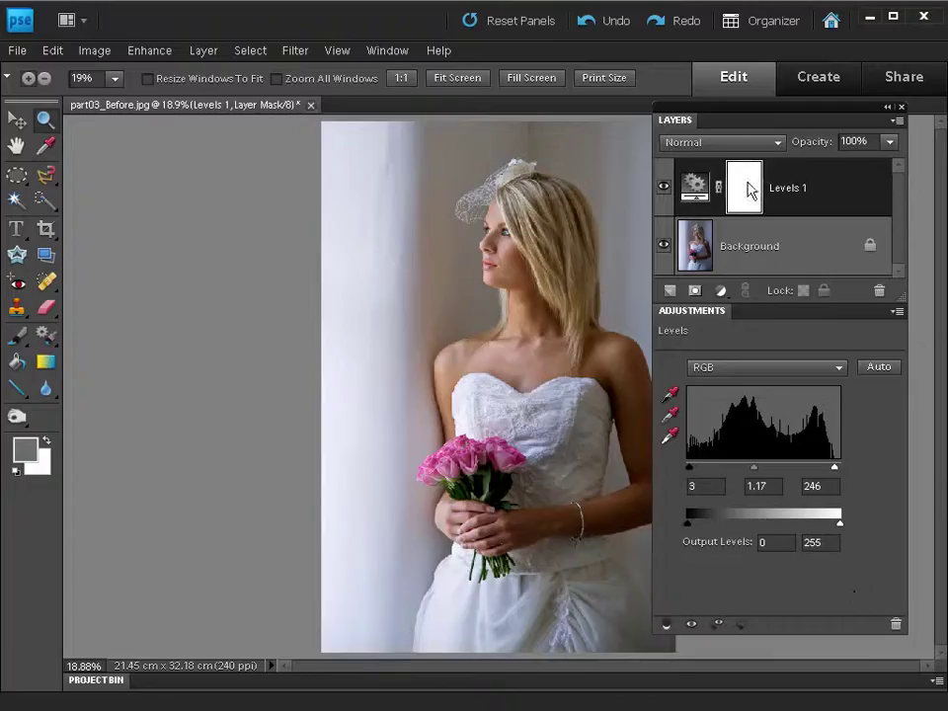
Add a Hue/Saturation adjustment layer above the Levels layer.
{"action": "left_click", "coordinate": [722, 292]}
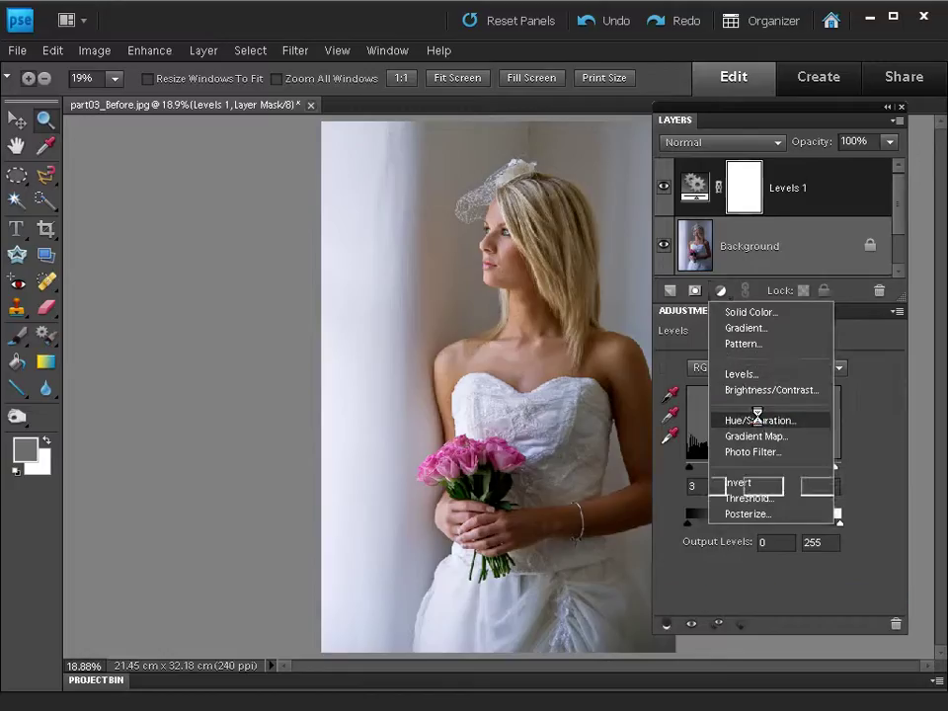
{"action": "left_click", "coordinate": [760, 422]}
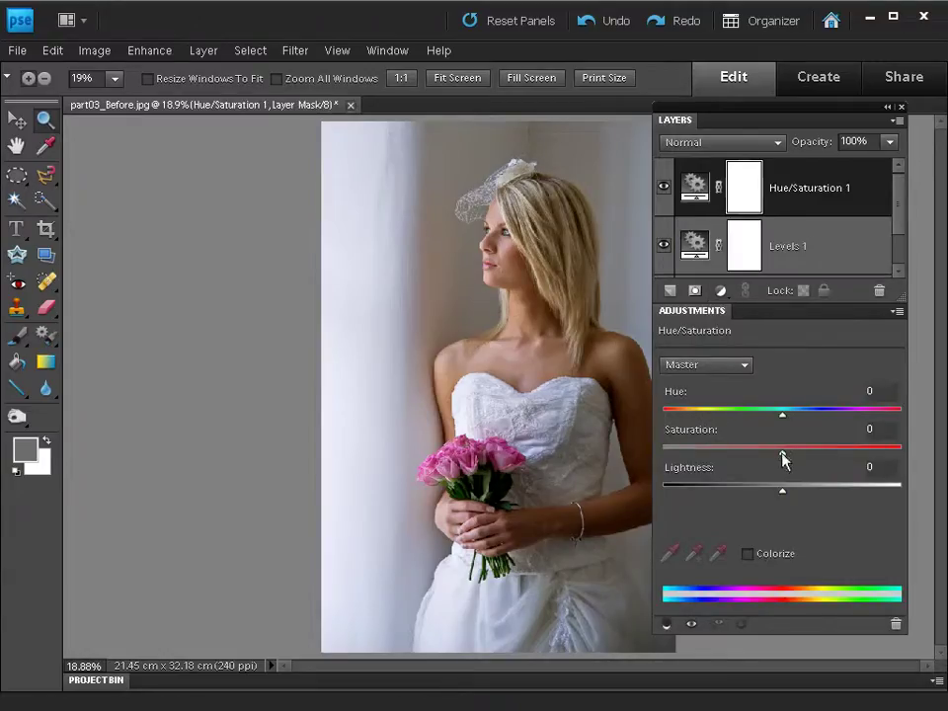
{"action": "left_click_drag", "start_coordinate": [782, 453], "coordinate": [817, 454]}
{"action": "left_click", "coordinate": [860, 435]}
{"action": "type", "text": "0"}
Boost the pink roses by setting the saturation of the Magentas to +43.
{"action": "left_click", "coordinate": [712, 372]}
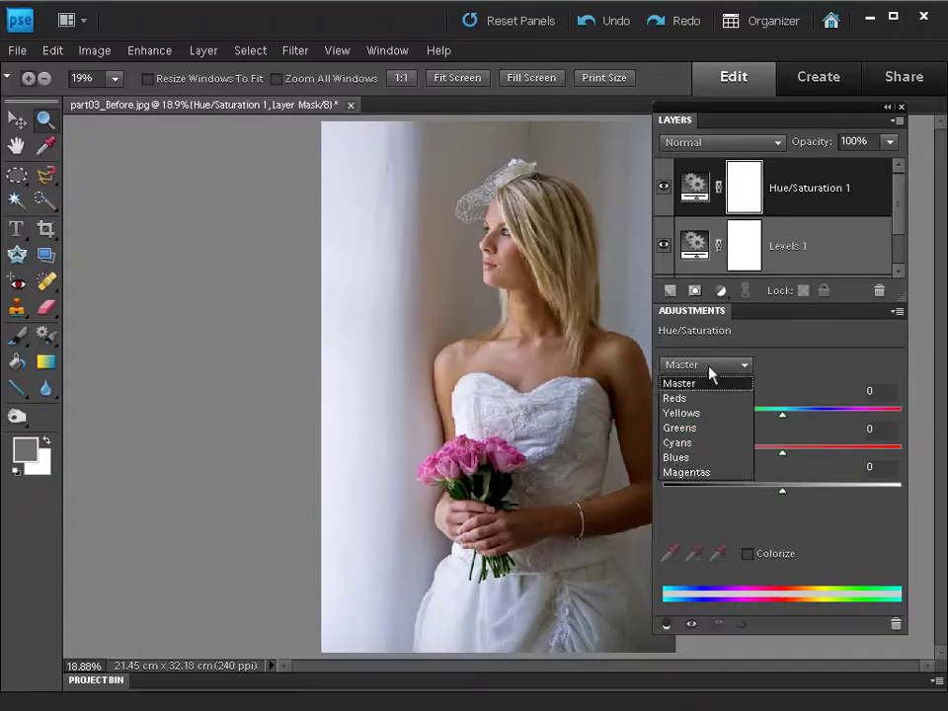
{"action": "left_click", "coordinate": [712, 473]}
{"action": "left_click_drag", "start_coordinate": [782, 455], "coordinate": [832, 455]}
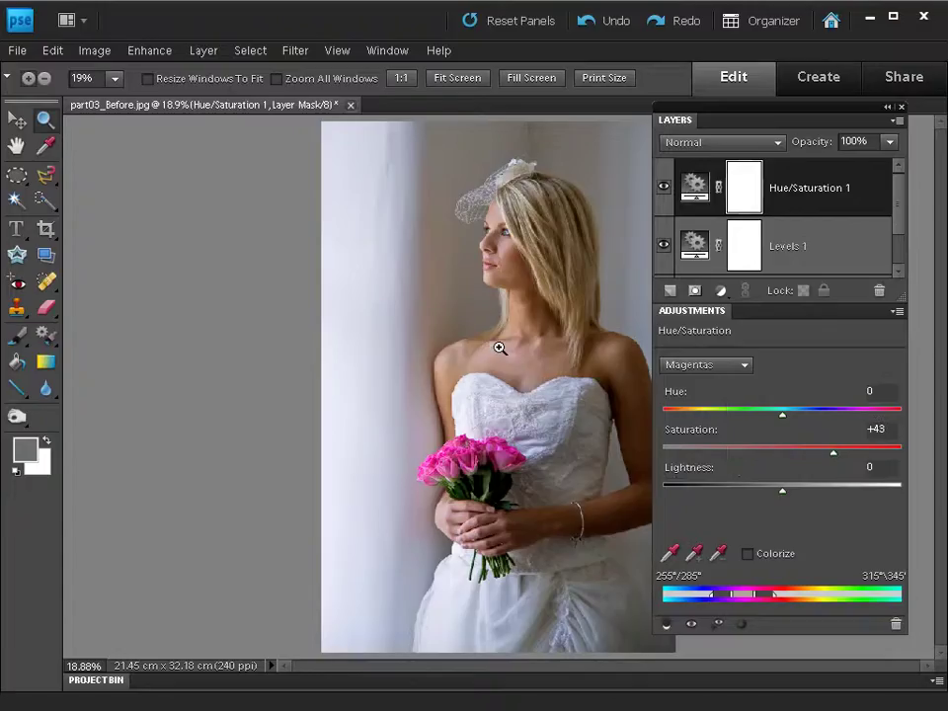
Boost the bouquet's stems and leaves by setting the saturation of the Greens to +31.
{"action": "left_click", "coordinate": [692, 374]}
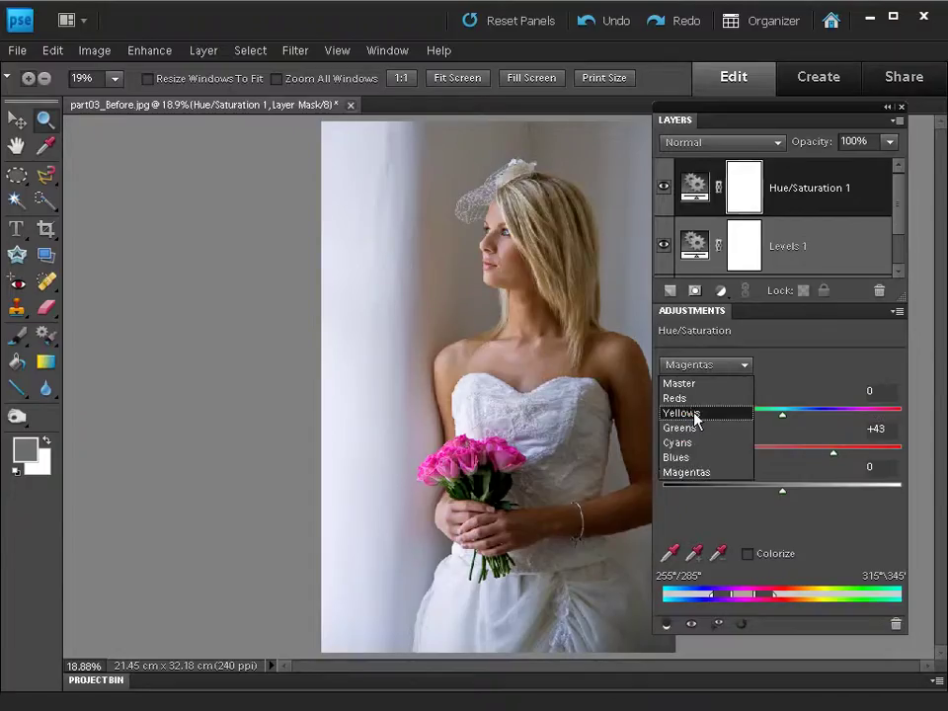
{"action": "left_click", "coordinate": [695, 426]}
{"action": "left_click_drag", "start_coordinate": [783, 453], "coordinate": [821, 458]}
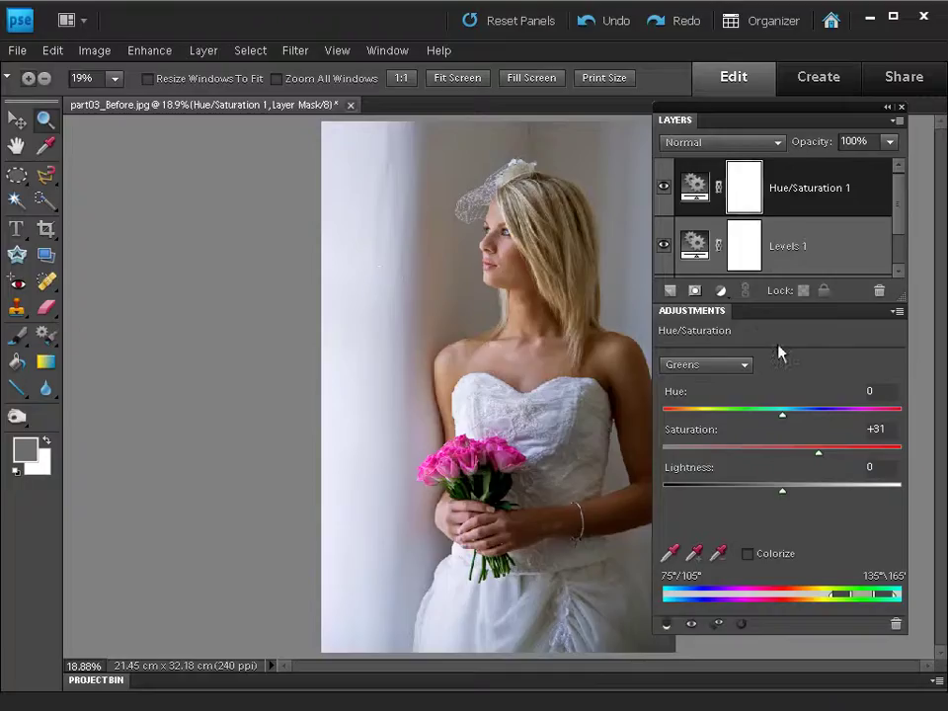
Compare the photo before and after by hiding and showing the Hue/Saturation and Levels adjustment layers.
{"action": "left_click", "coordinate": [663, 192]}
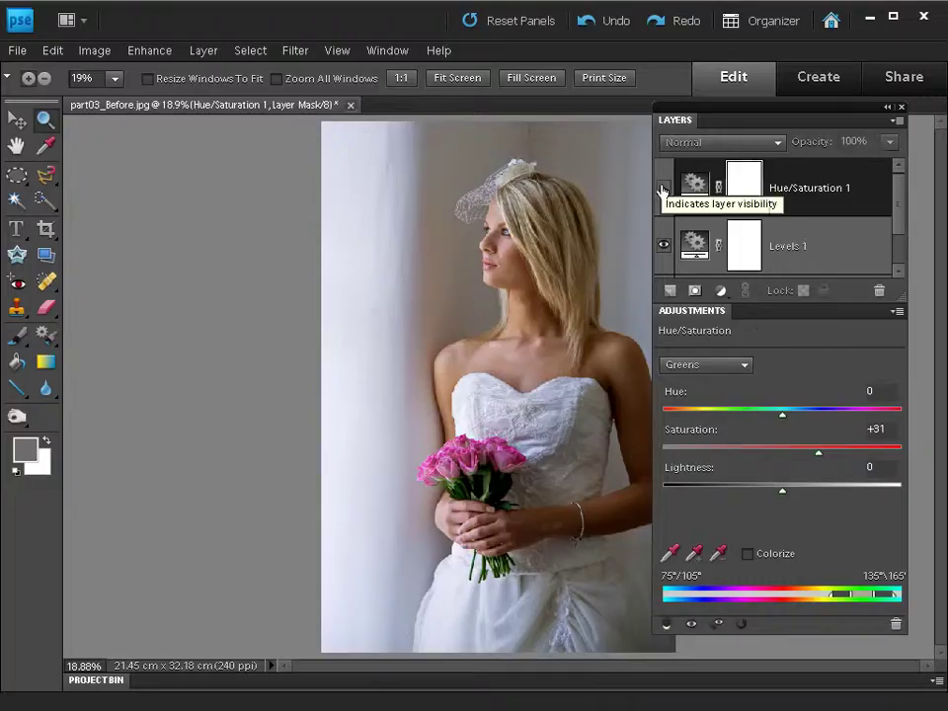
{"action": "left_click", "coordinate": [663, 192]}
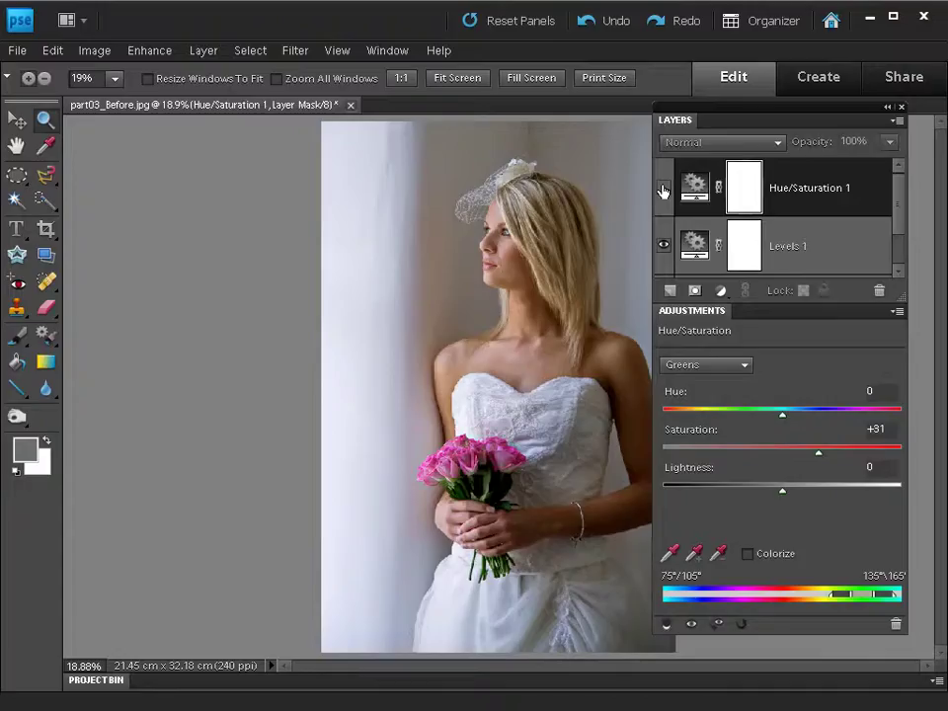
{"action": "left_click", "coordinate": [662, 191]}
{"action": "left_click", "coordinate": [663, 245]}
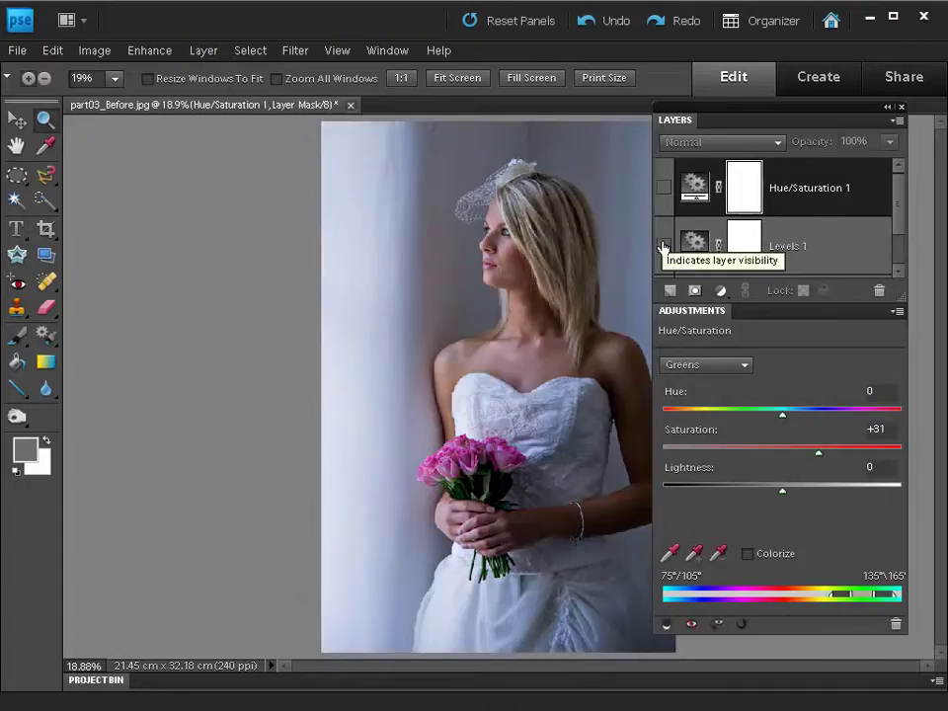
{"action": "left_click", "coordinate": [663, 245]}
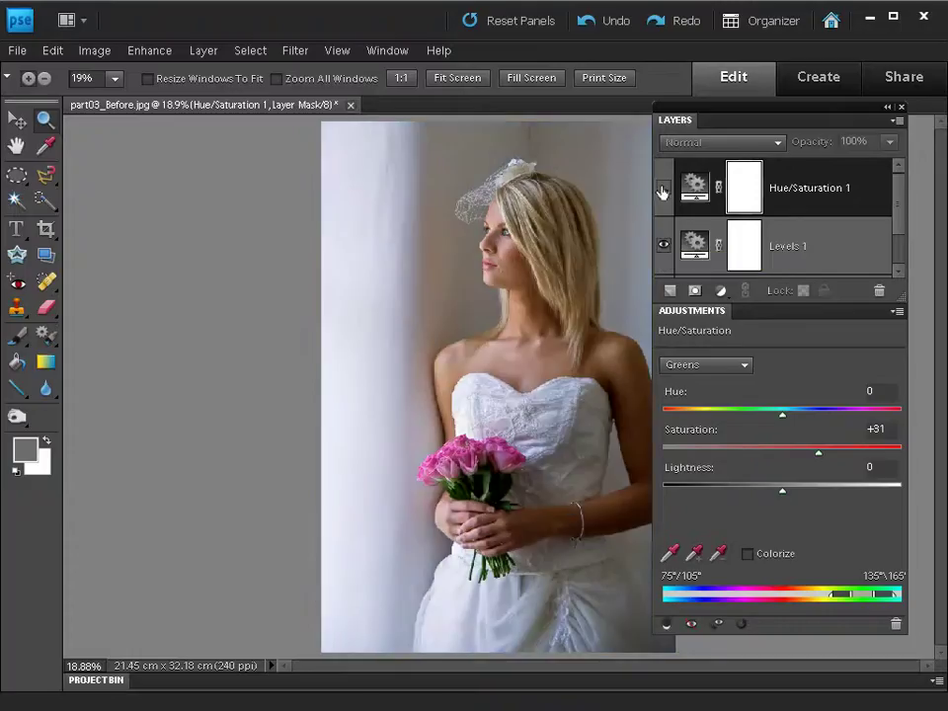
{"action": "left_click", "coordinate": [663, 191]}
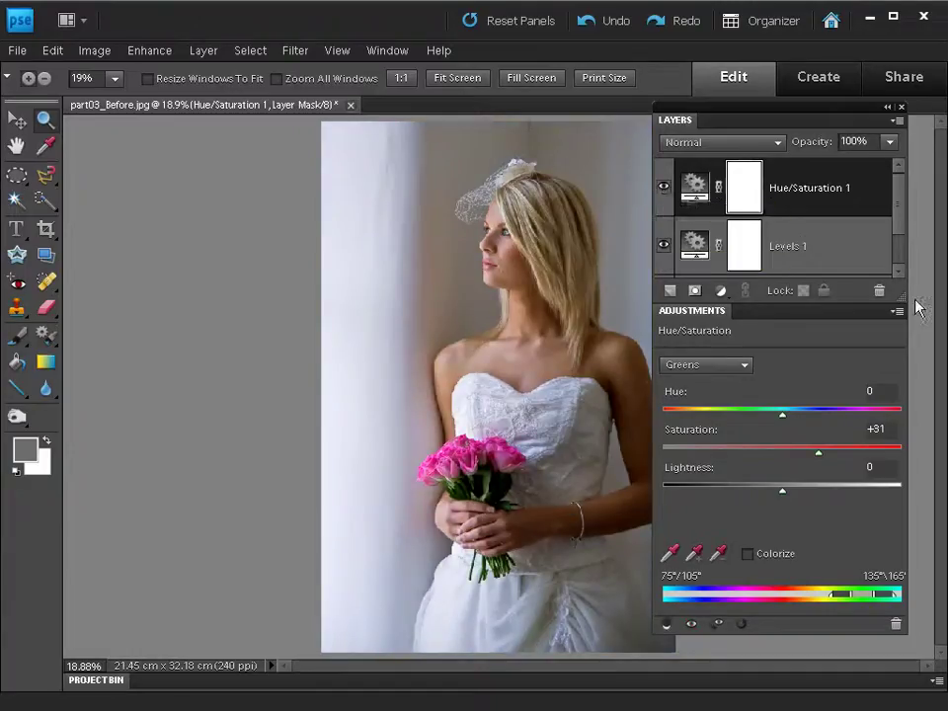
Switch the layer thumbnails to the small size, fit the Layers panel to its three layers and move the panels clear of the bride.
{"action": "left_click_drag", "start_coordinate": [902, 298], "coordinate": [902, 355]}
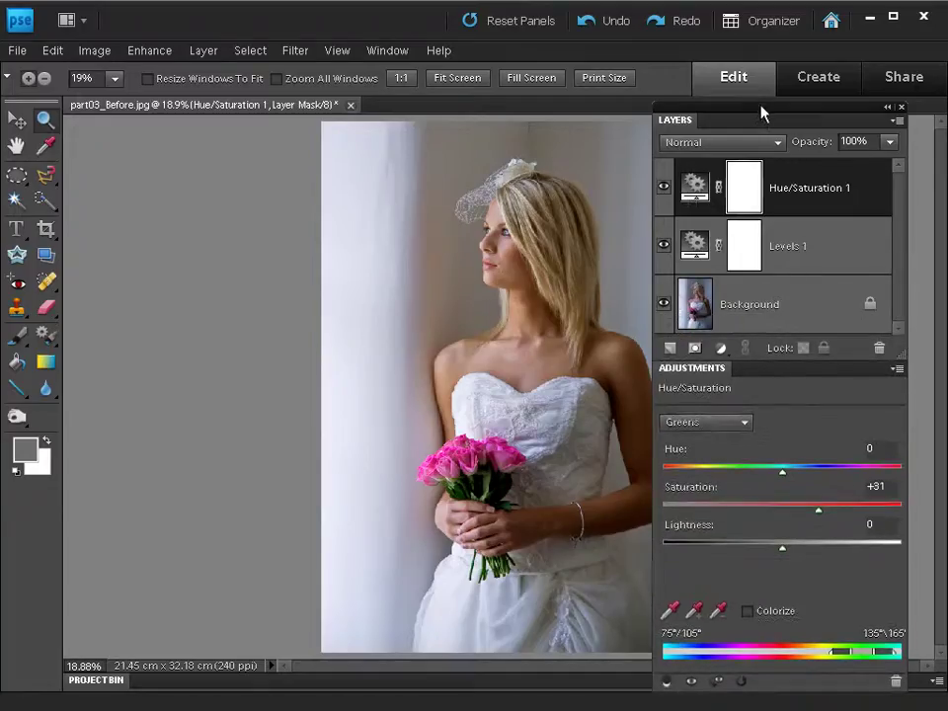
{"action": "left_click_drag", "start_coordinate": [770, 115], "coordinate": [622, 64]}
{"action": "left_click", "coordinate": [752, 70]}
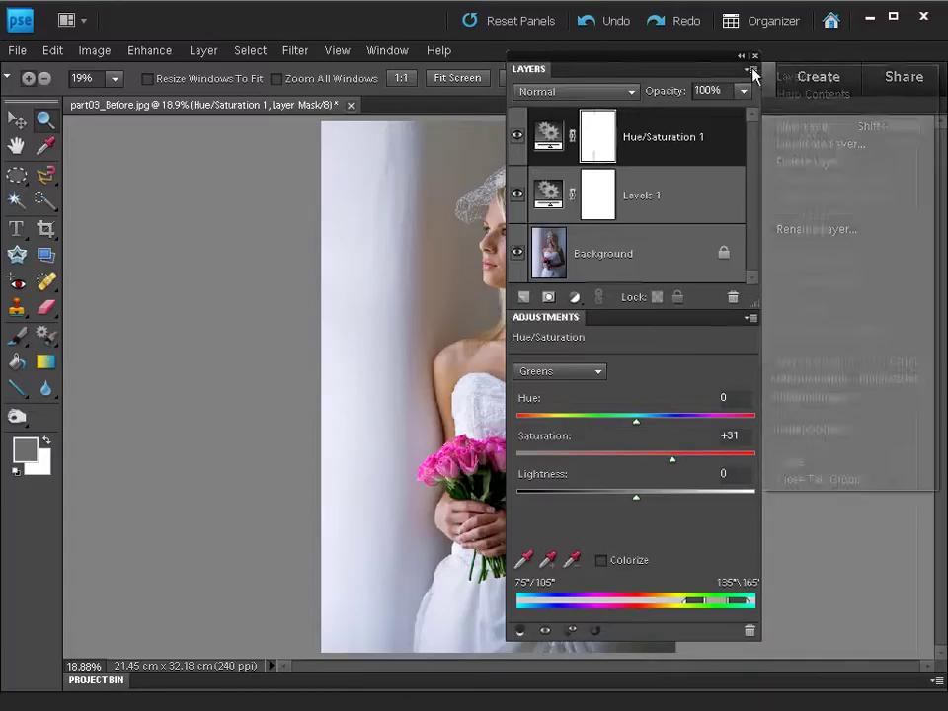
{"action": "left_click", "coordinate": [857, 433]}
{"action": "left_click_drag", "start_coordinate": [914, 302], "coordinate": [710, 165]}
{"action": "left_click", "coordinate": [697, 245]}
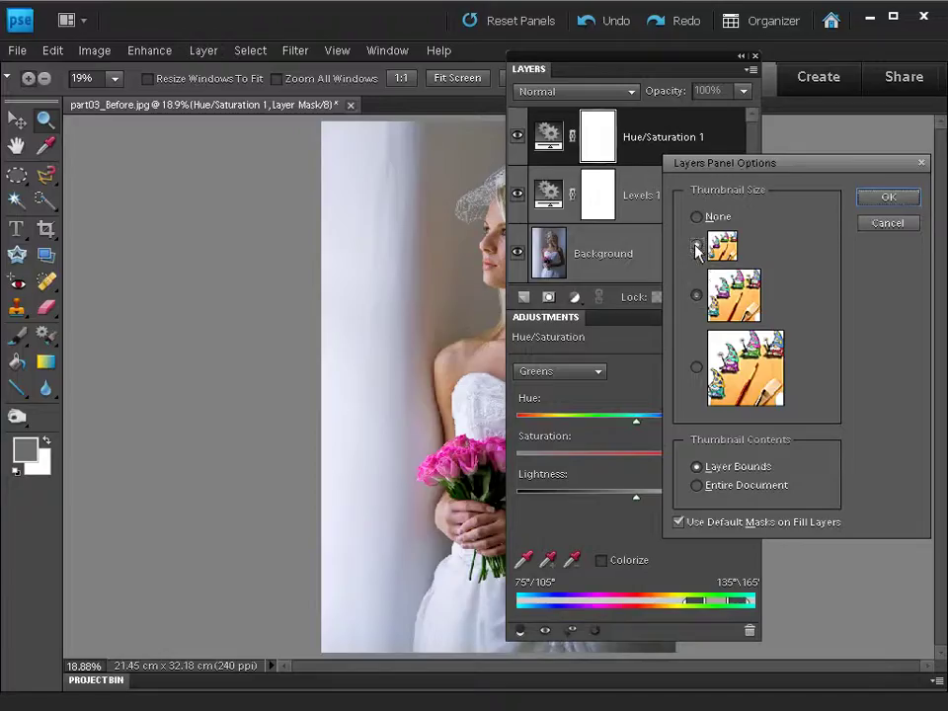
{"action": "left_click", "coordinate": [878, 199]}
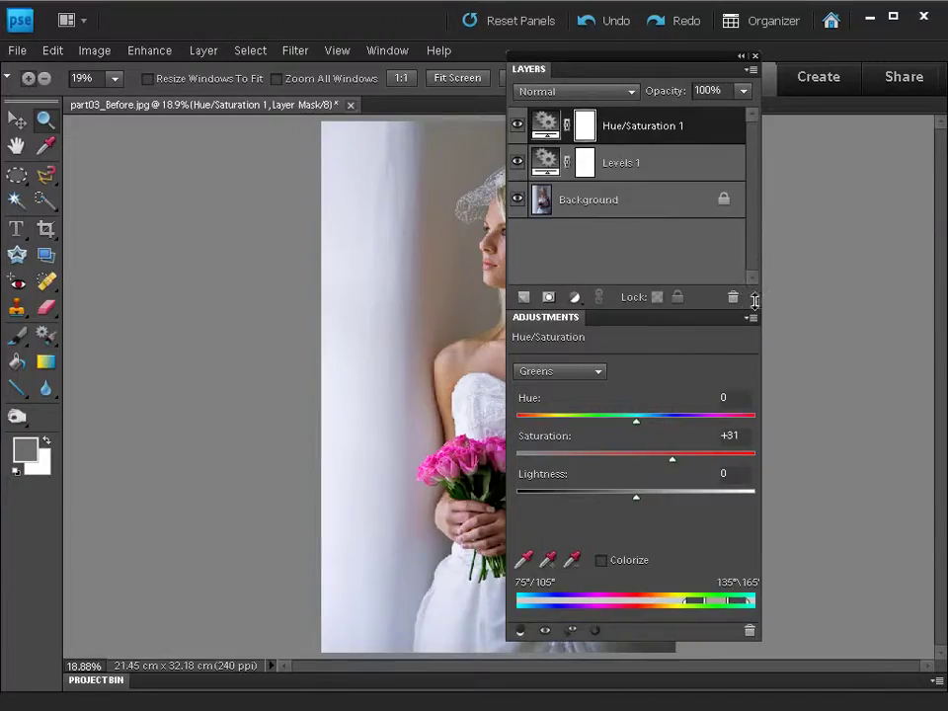
{"action": "left_click_drag", "start_coordinate": [757, 291], "coordinate": [754, 238]}
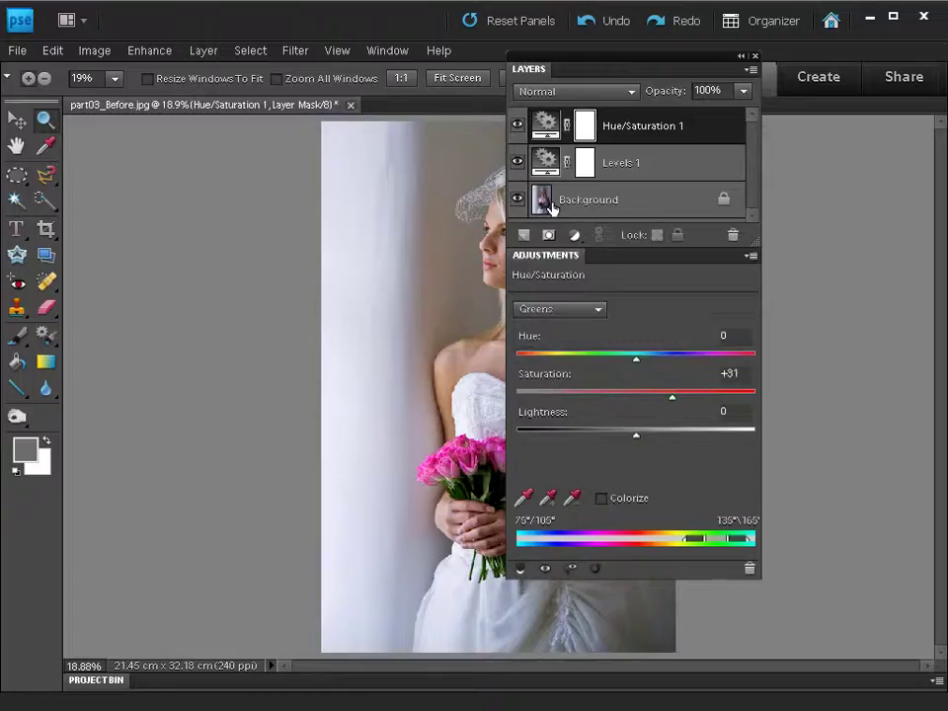
{"action": "left_click_drag", "start_coordinate": [602, 59], "coordinate": [766, 135]}
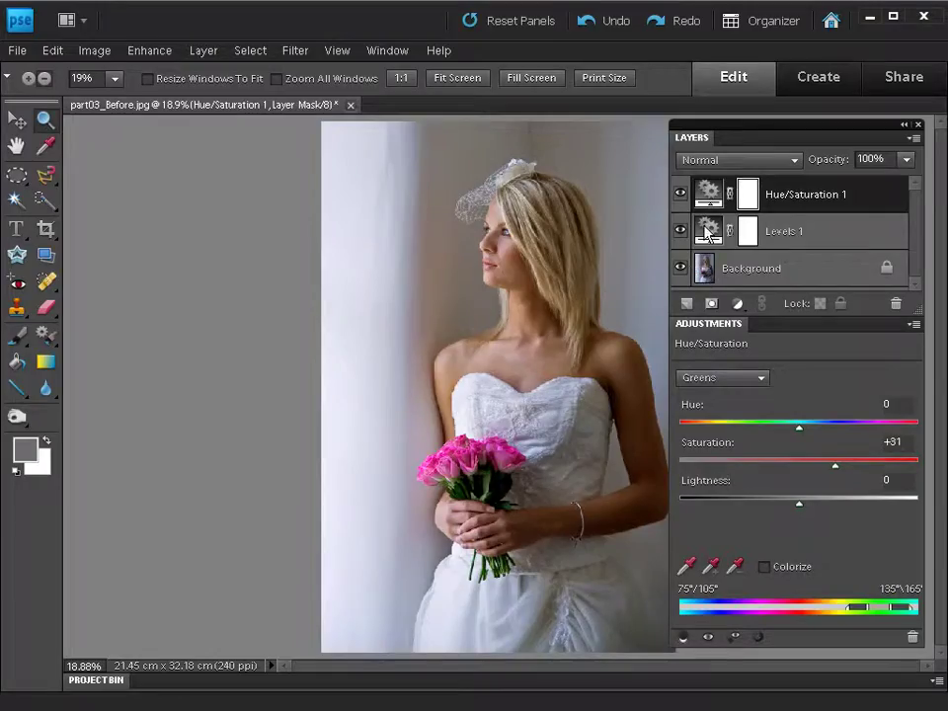
{"action": "left_click", "coordinate": [18, 50]}
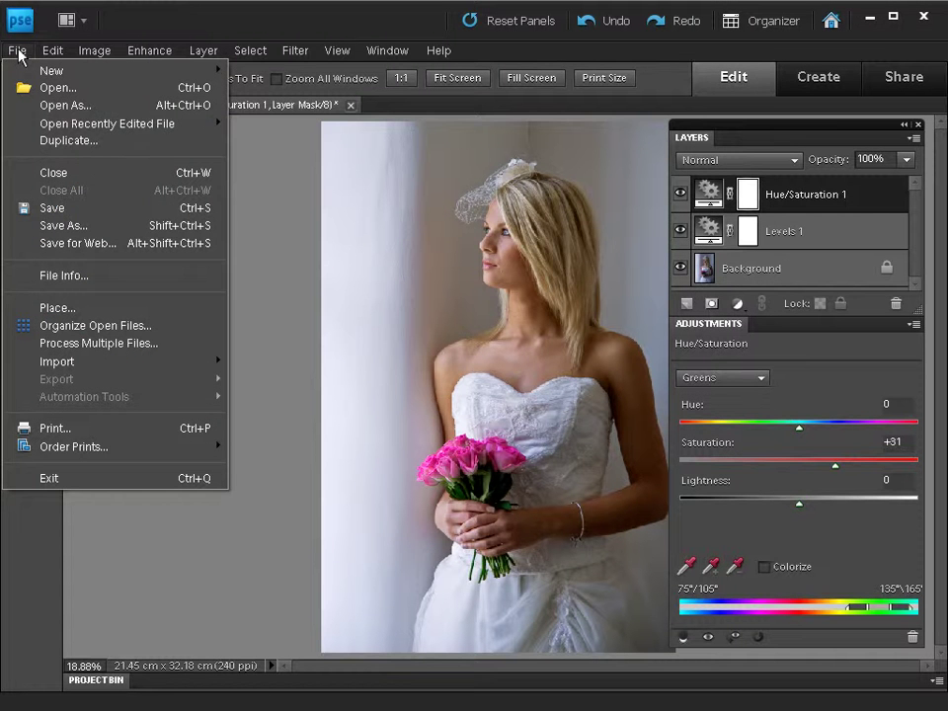
{"action": "left_click", "coordinate": [76, 224]}
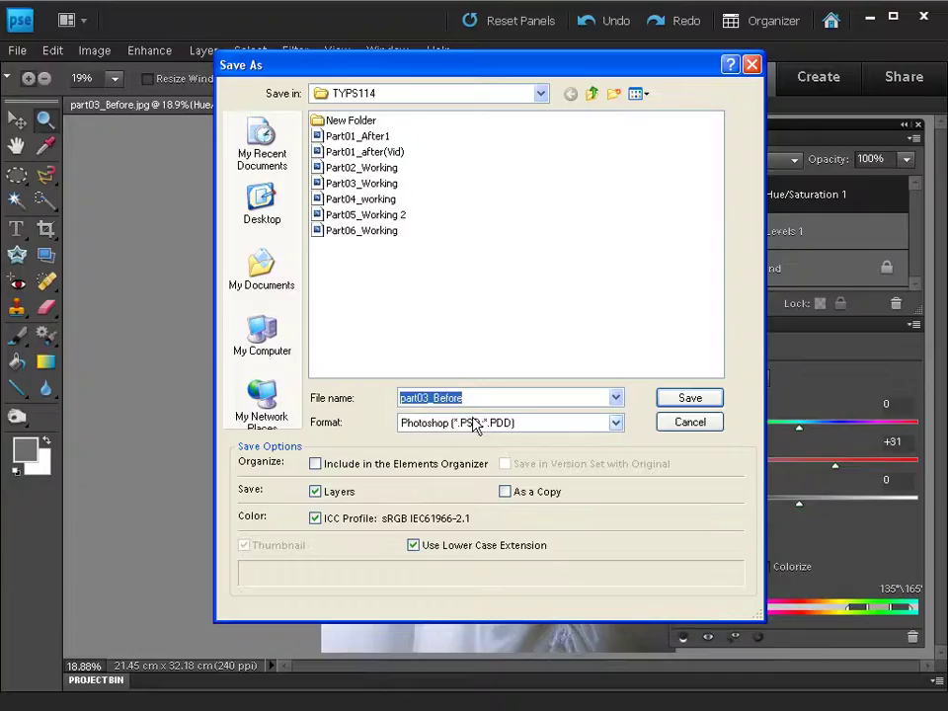
{"action": "left_click", "coordinate": [678, 424]}
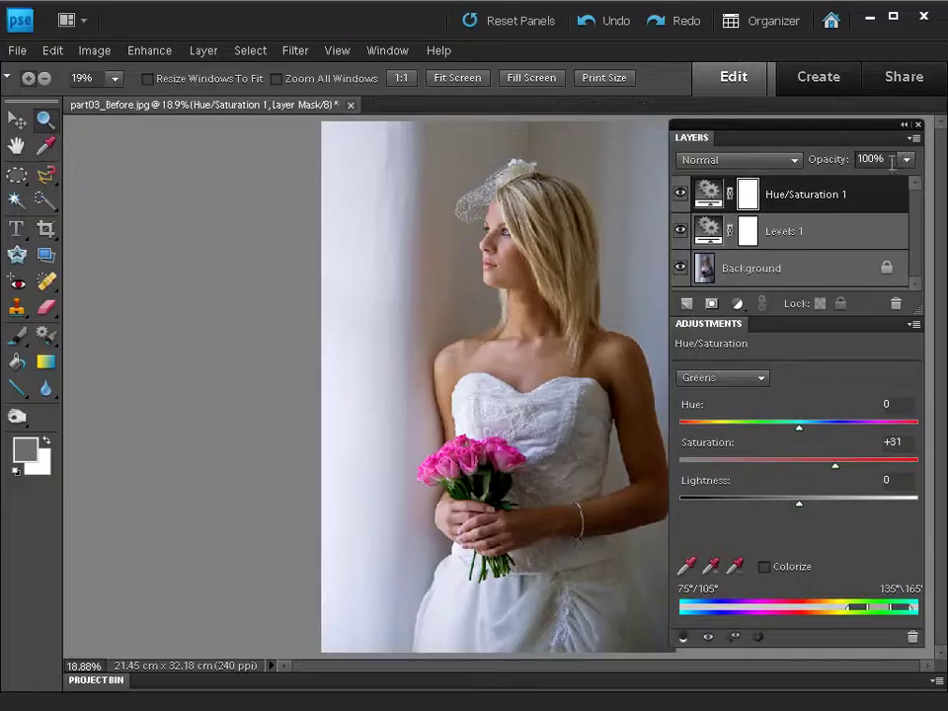
Flatten the adjustment layers into the Background layer and move the Layers panel clear of the bride.
{"action": "left_click_drag", "start_coordinate": [865, 131], "coordinate": [720, 132]}
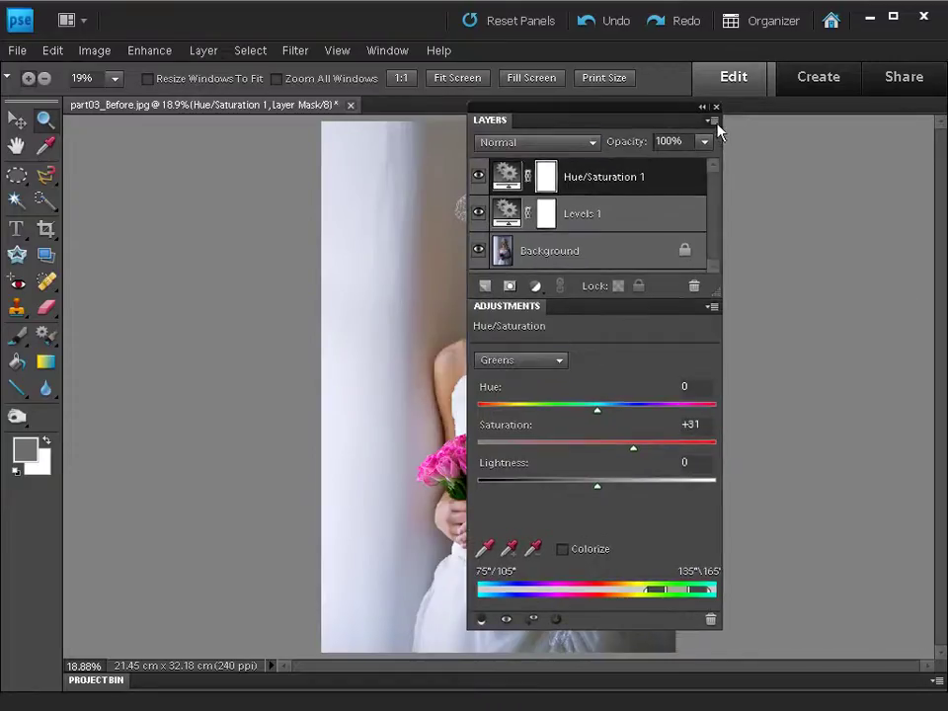
{"action": "left_click", "coordinate": [713, 120]}
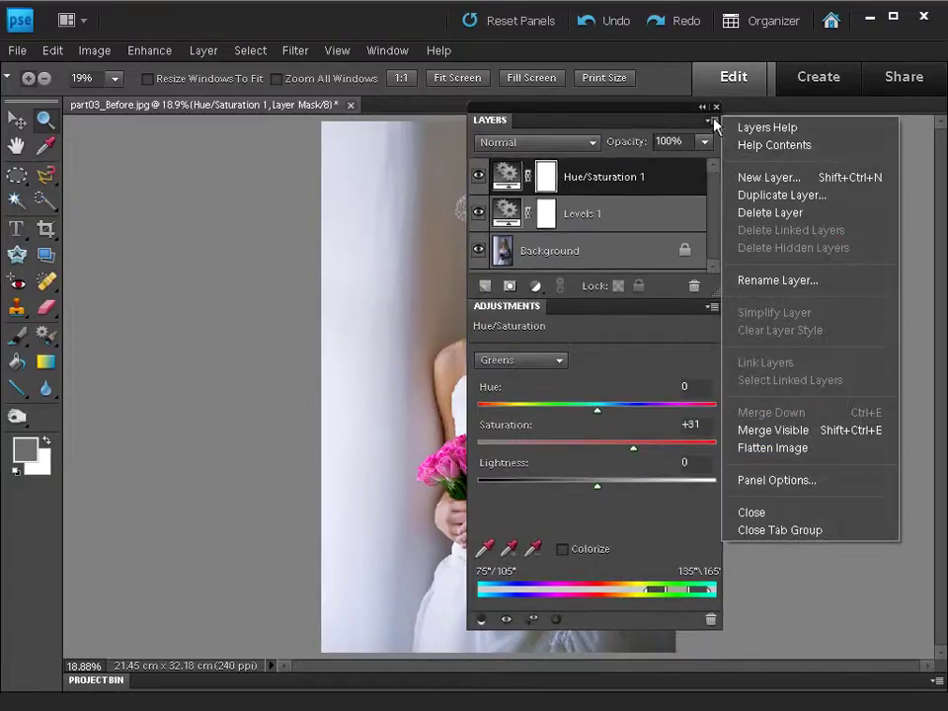
{"action": "left_click", "coordinate": [769, 454]}
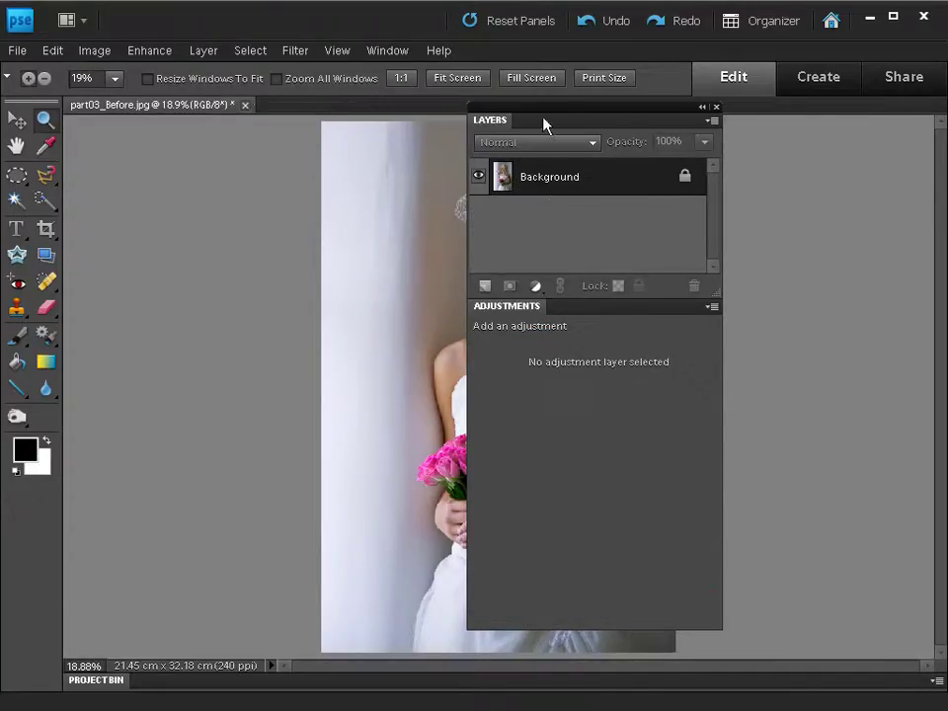
{"action": "left_click_drag", "start_coordinate": [543, 116], "coordinate": [740, 135]}
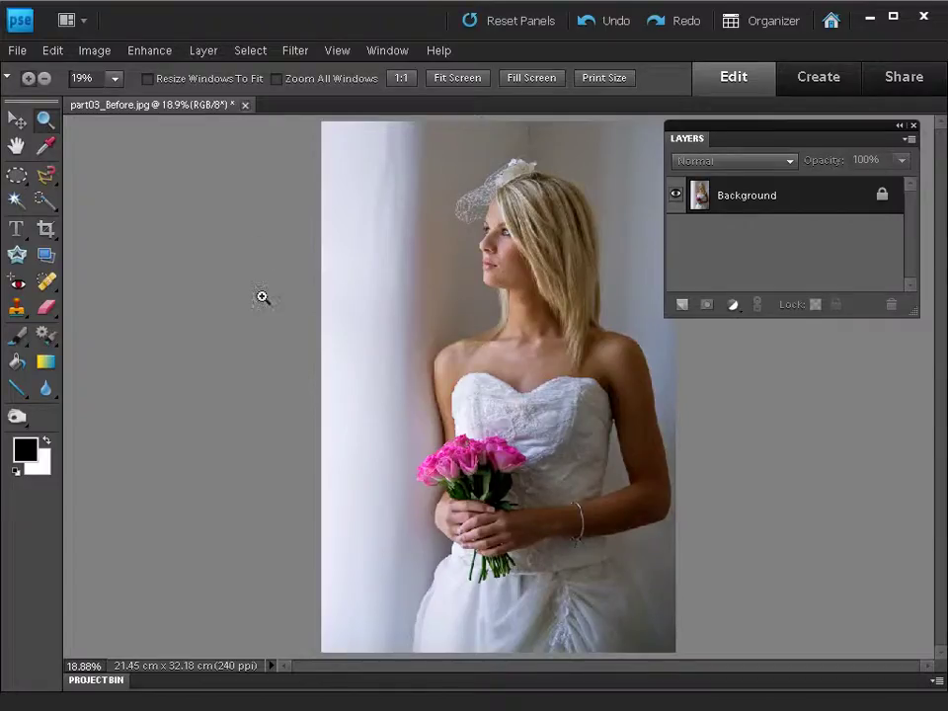
Resize the photo for print to a height of 6 inches, keeping proportions and without resampling.
{"action": "left_click", "coordinate": [94, 51]}
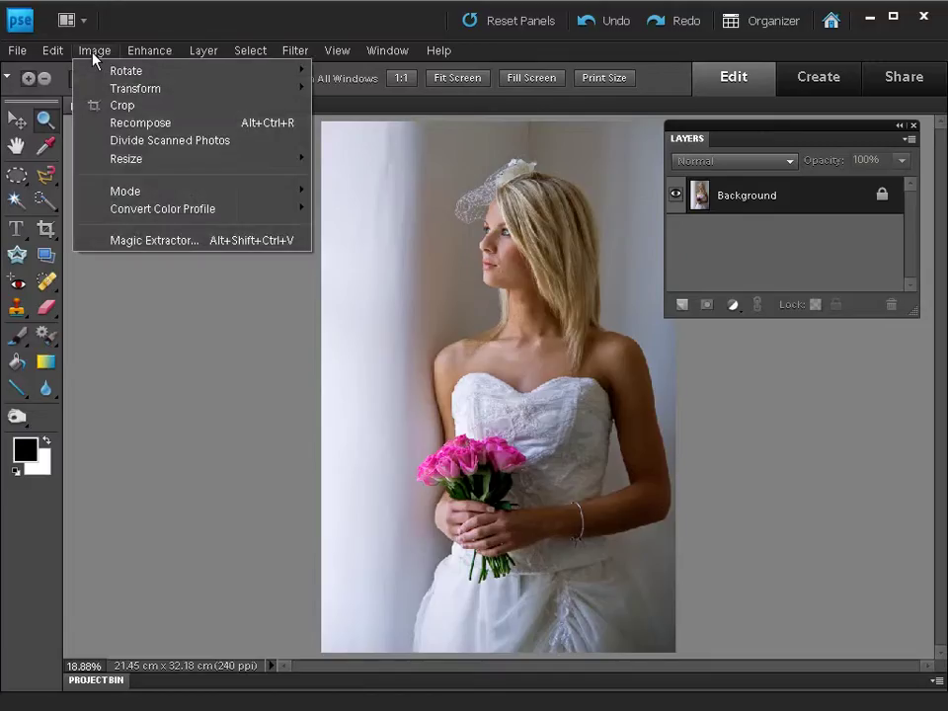
{"action": "mouse_move", "coordinate": [107, 162]}
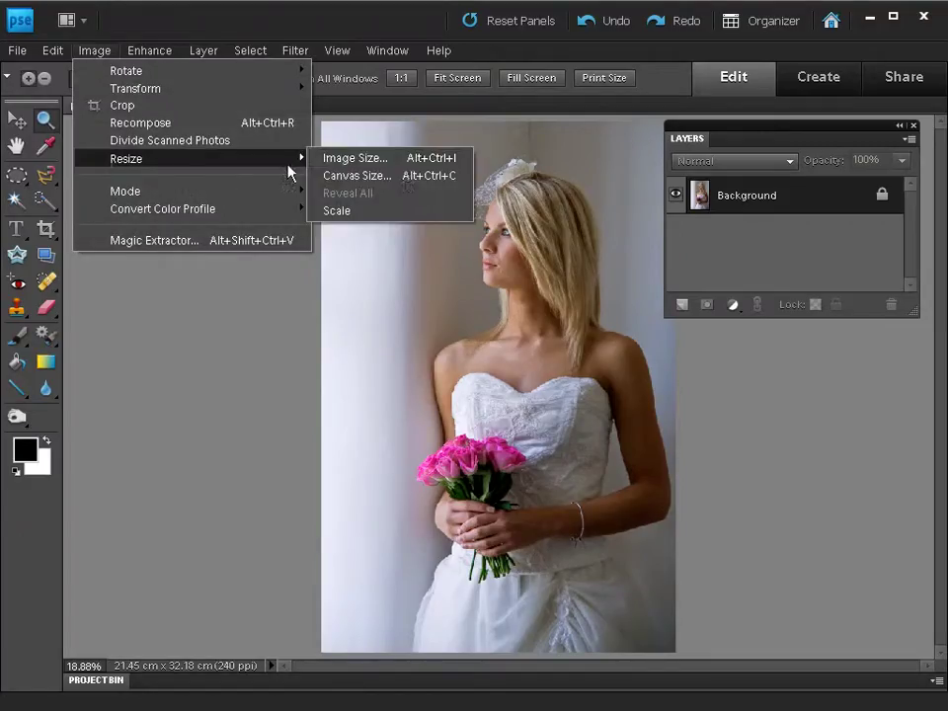
{"action": "left_click", "coordinate": [404, 160]}
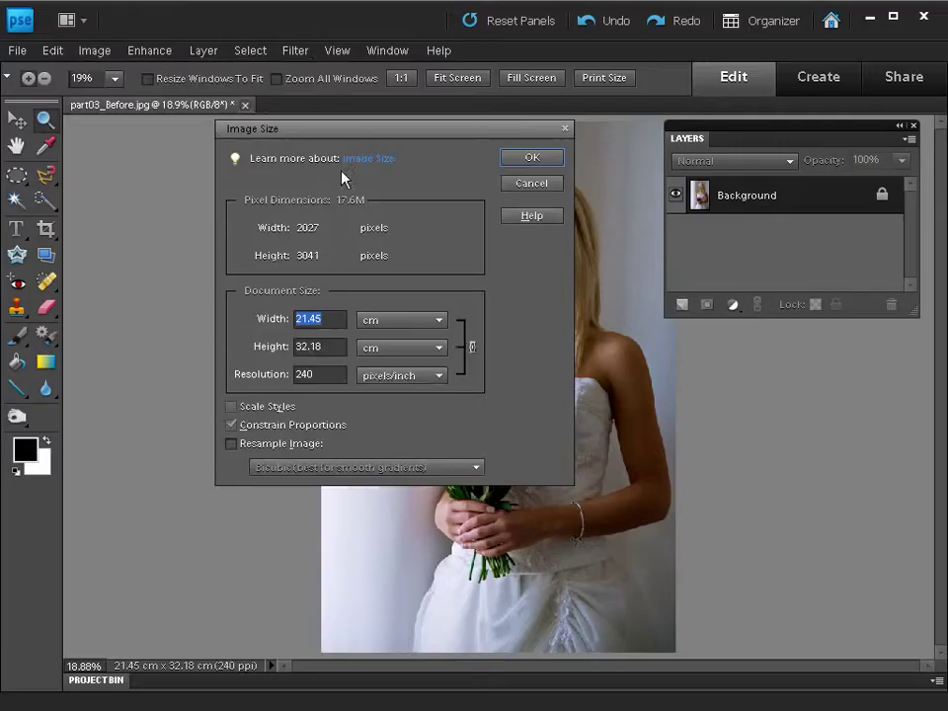
{"action": "left_click", "coordinate": [397, 323]}
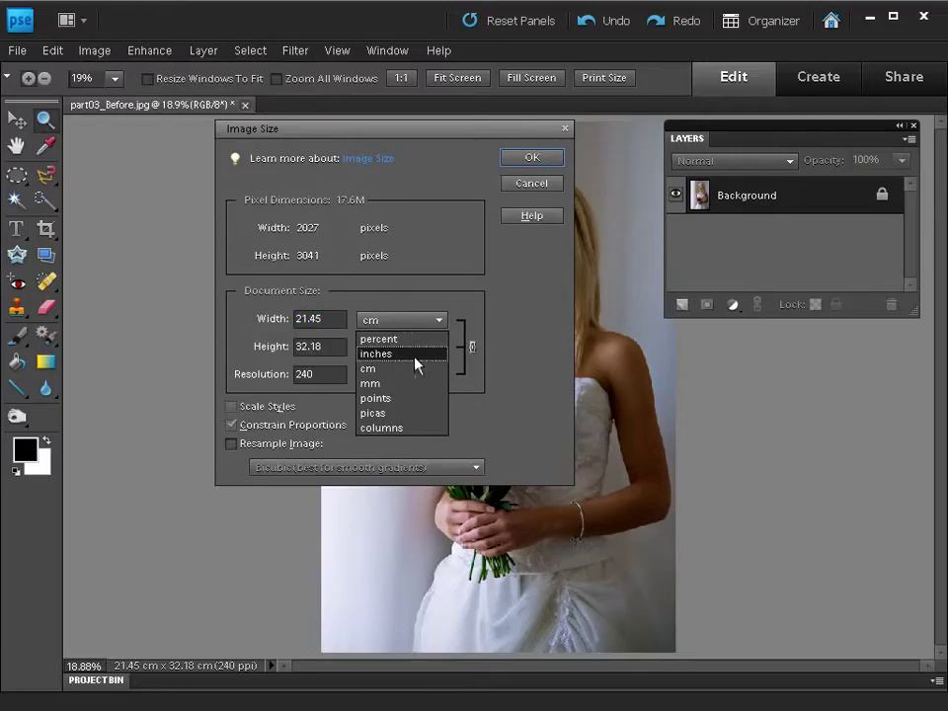
{"action": "left_click", "coordinate": [415, 360]}
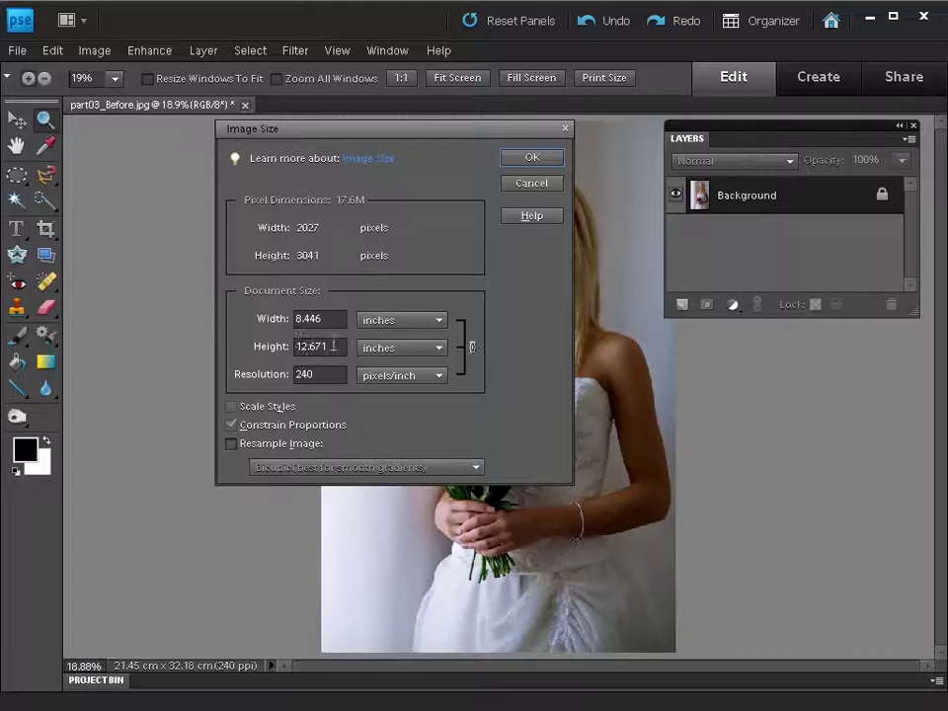
{"action": "left_click_drag", "start_coordinate": [333, 345], "coordinate": [297, 347]}
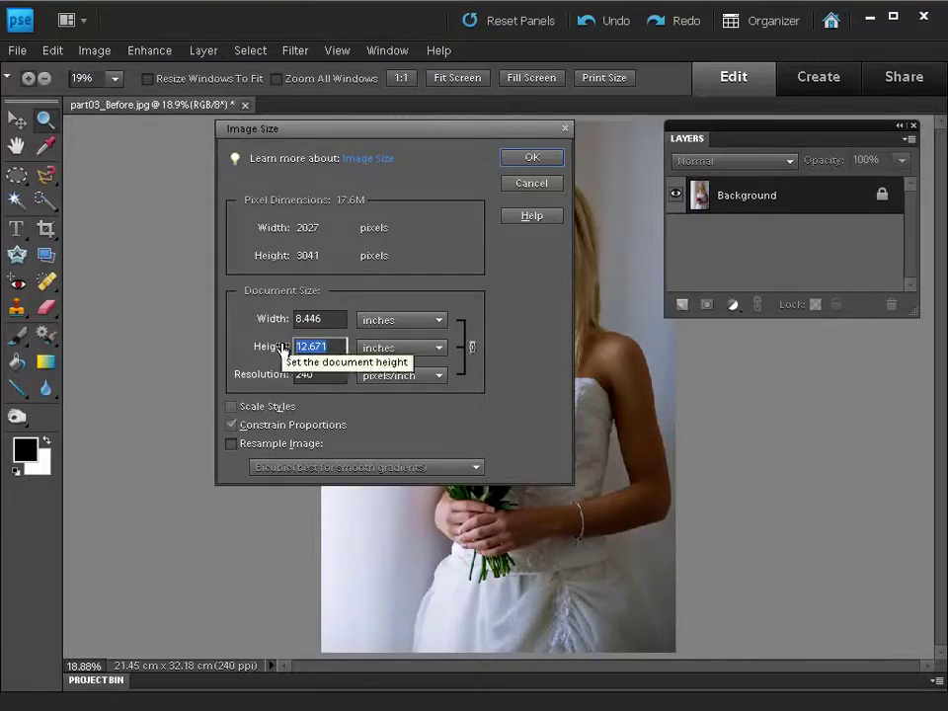
{"action": "type", "text": "6"}
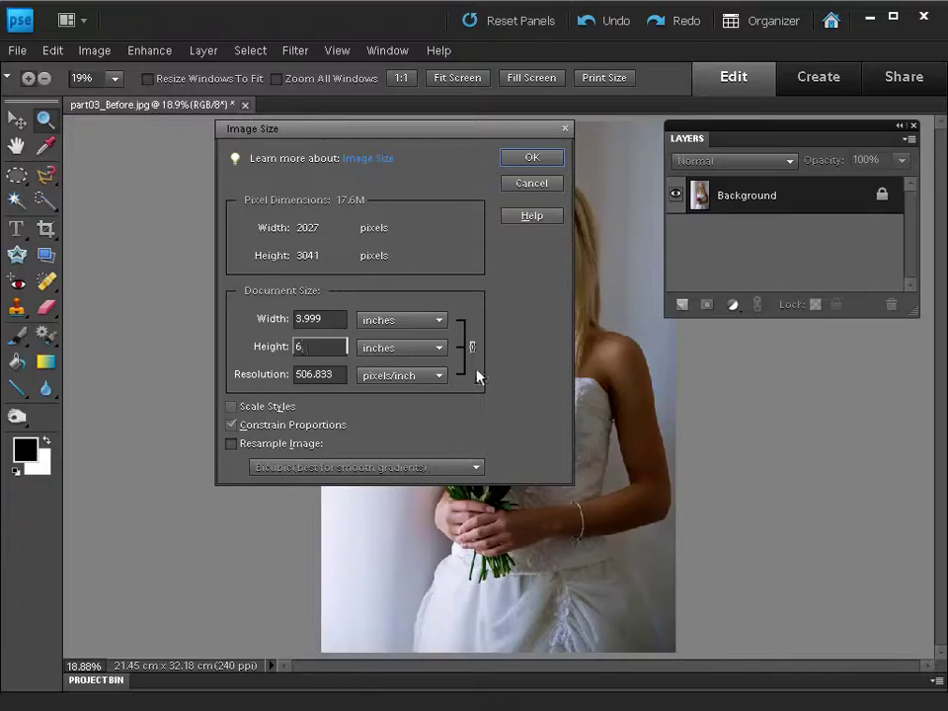
{"action": "left_click", "coordinate": [529, 160]}
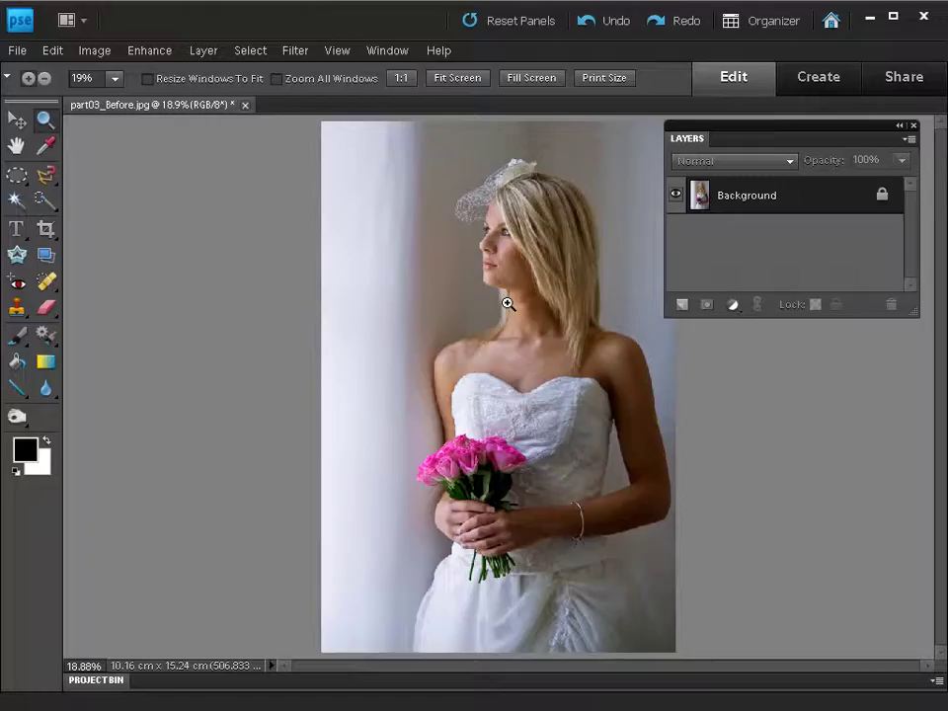
Sharpen the photo with Adjust Sharpness, using an amount slightly above 32%, a radius of 1.9 pixels and Lens Blur removal.
{"action": "left_click", "coordinate": [144, 52]}
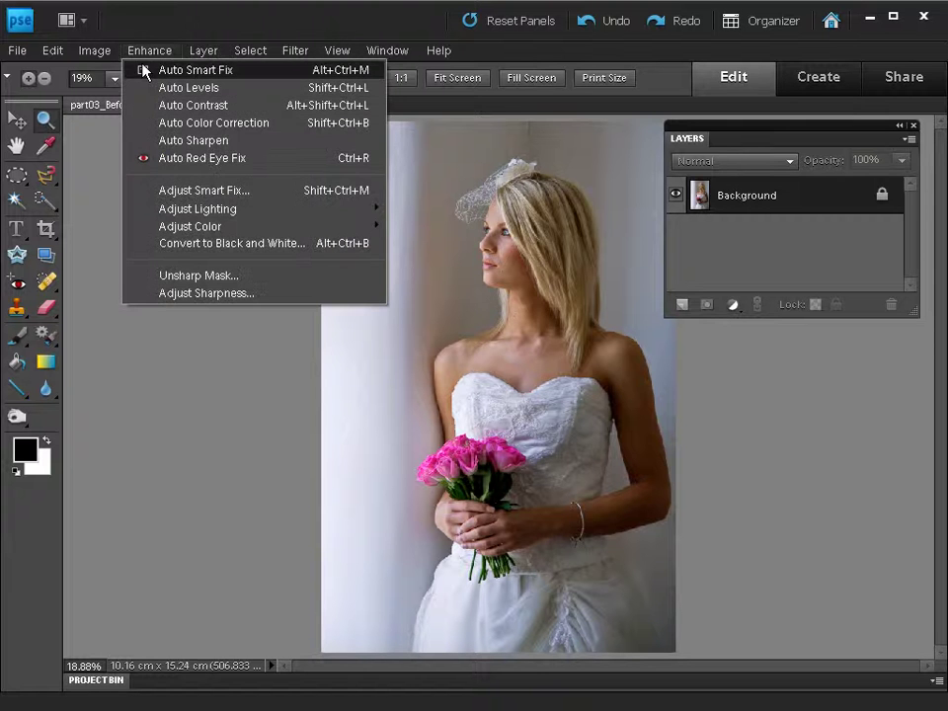
{"action": "left_click", "coordinate": [208, 293]}
{"action": "left_click_drag", "start_coordinate": [208, 286], "coordinate": [179, 481]}
{"action": "left_click_drag", "start_coordinate": [267, 178], "coordinate": [356, 365]}
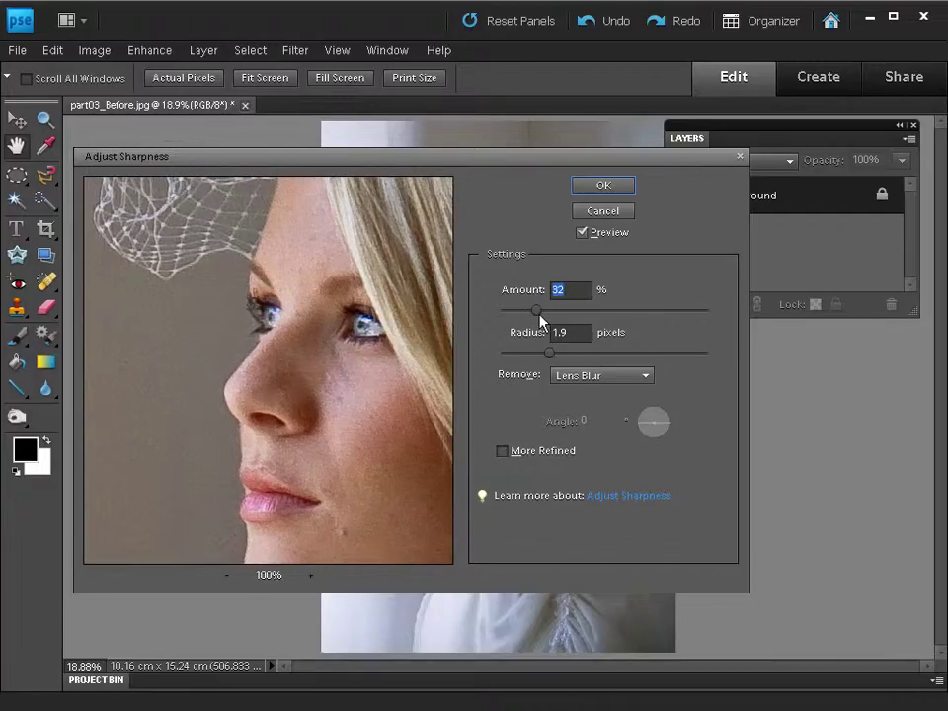
{"action": "left_click_drag", "start_coordinate": [540, 316], "coordinate": [544, 315]}
{"action": "left_click", "coordinate": [600, 191]}
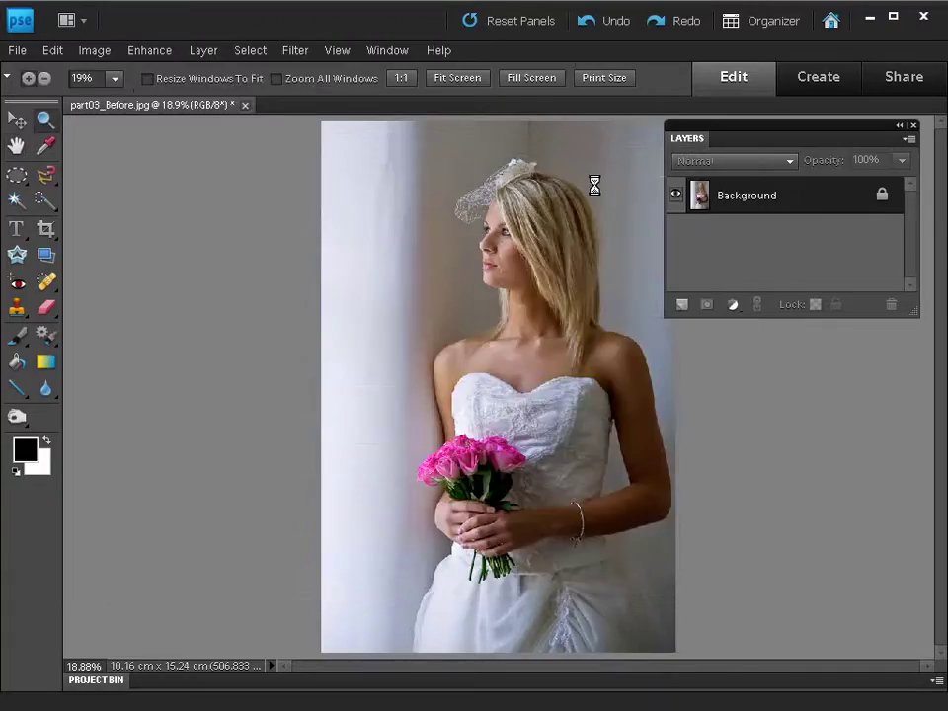